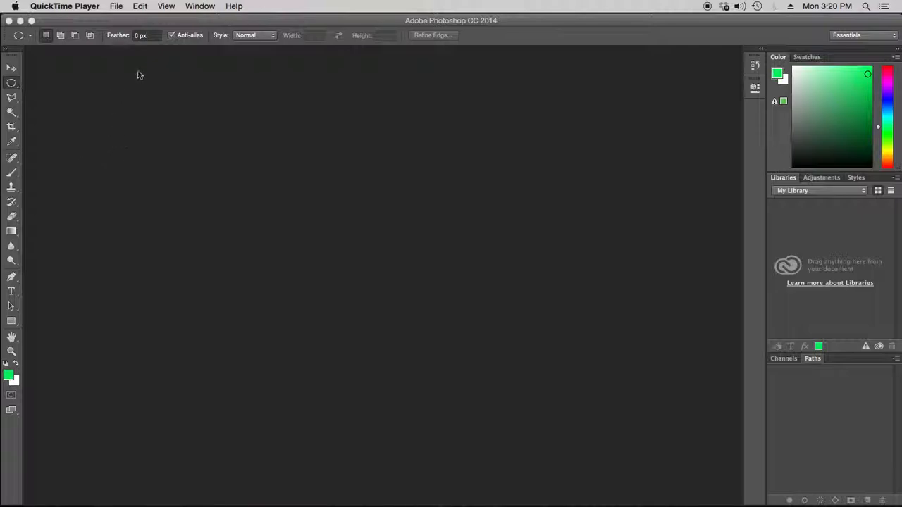
# Step: Open the image cats-04.jpg from the Desktop
pyautogui.click(120, 6)
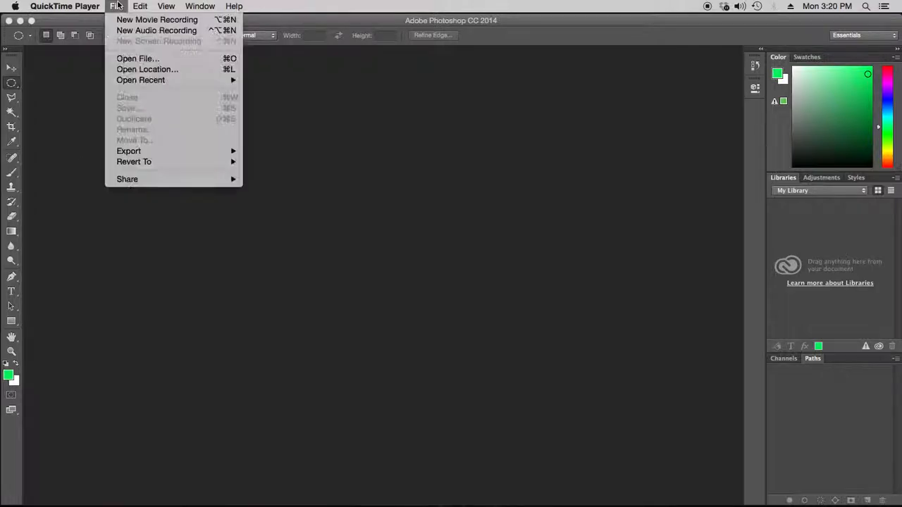
pyautogui.click(138, 59)
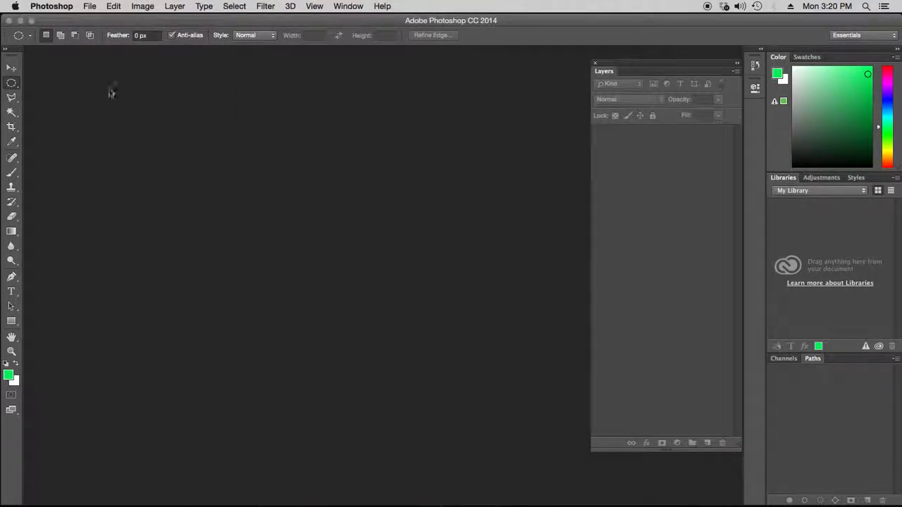
pyautogui.click(90, 7)
pyautogui.click(102, 31)
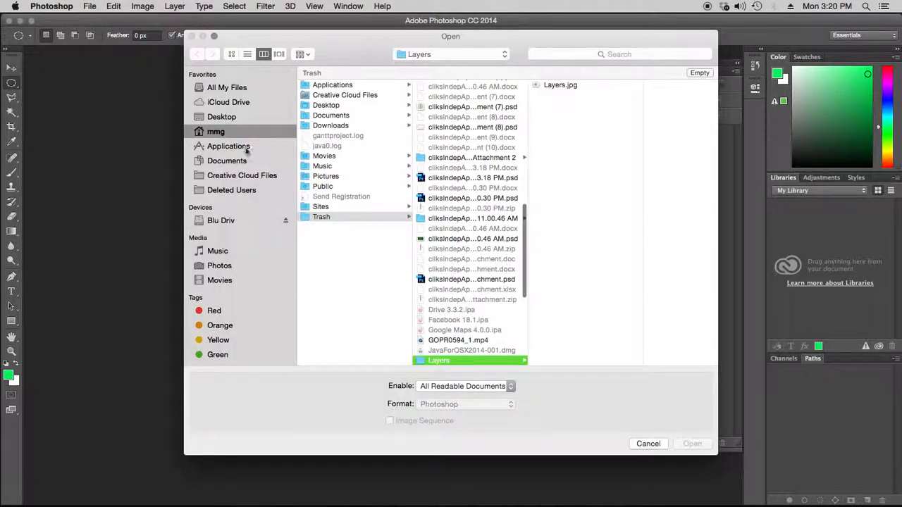
pyautogui.click(221, 116)
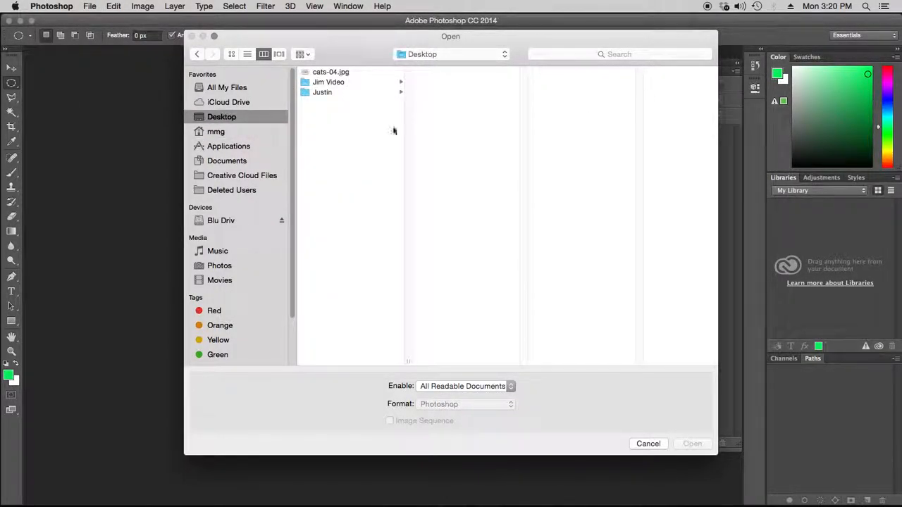
pyautogui.click(325, 93)
pyautogui.click(323, 84)
pyautogui.click(323, 73)
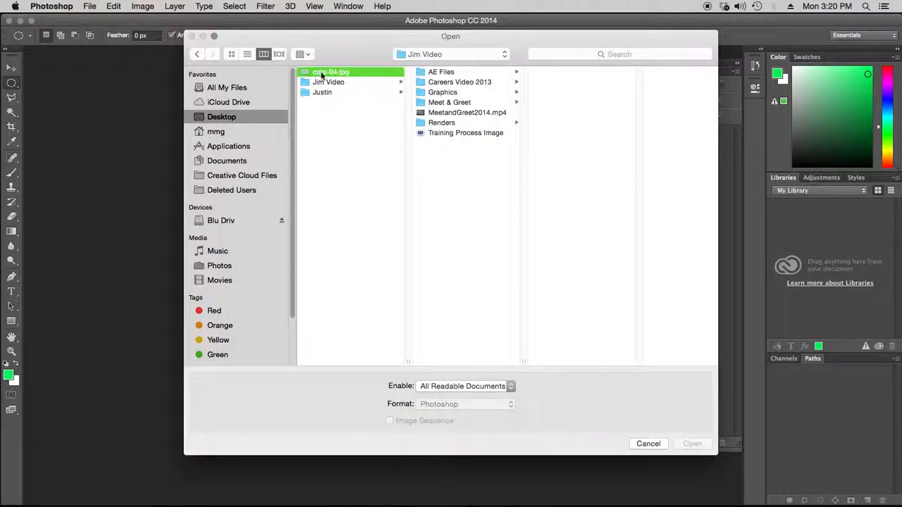
pyautogui.click(693, 445)
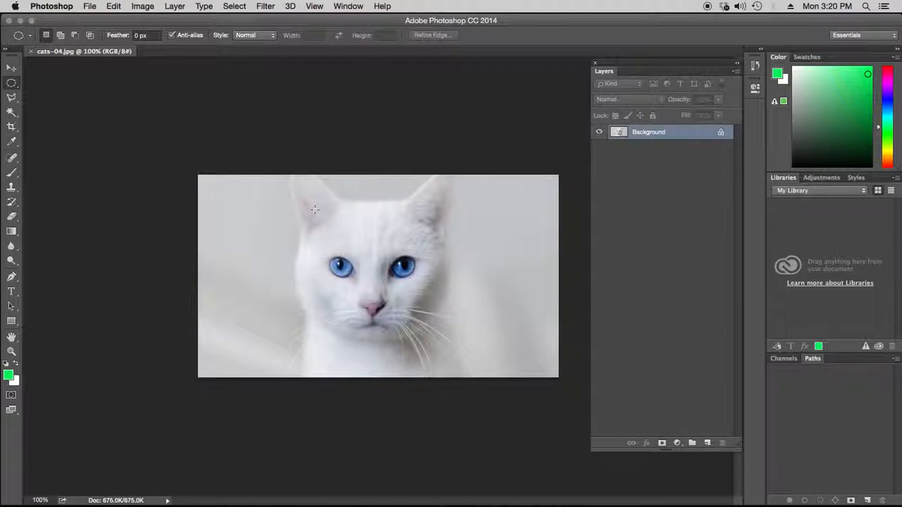
# Step: Dock the floating Layers panel with the Color and Swatches group and make it taller
pyautogui.press('z')
pyautogui.click(320, 261)
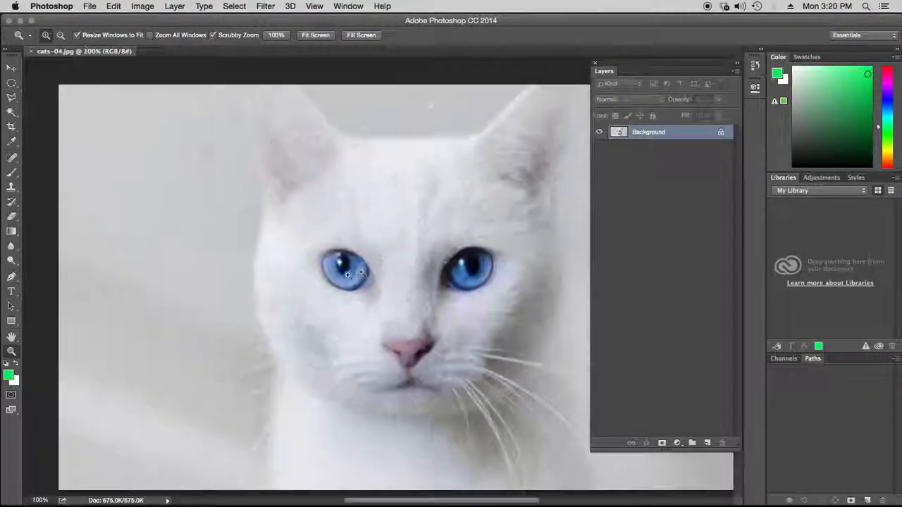
pyautogui.moveTo(635, 67); pyautogui.dragTo(802, 72)
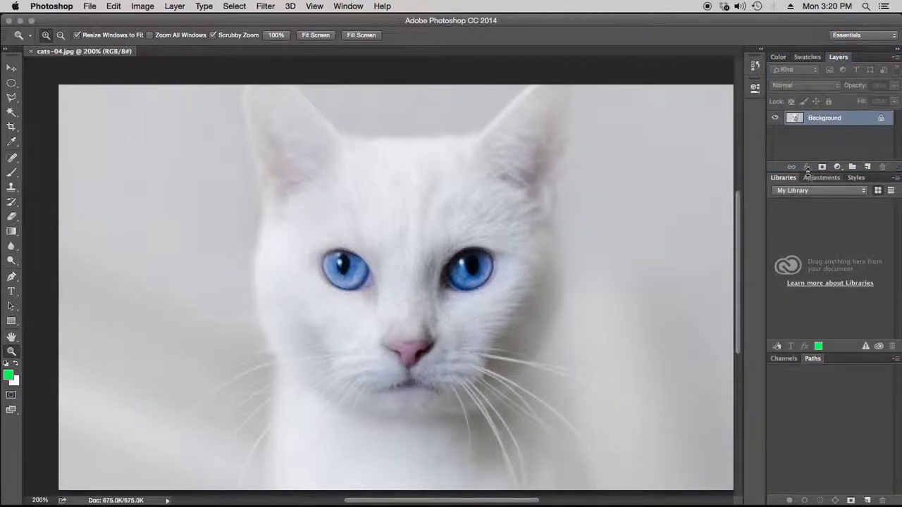
pyautogui.moveTo(808, 170); pyautogui.dragTo(814, 307)
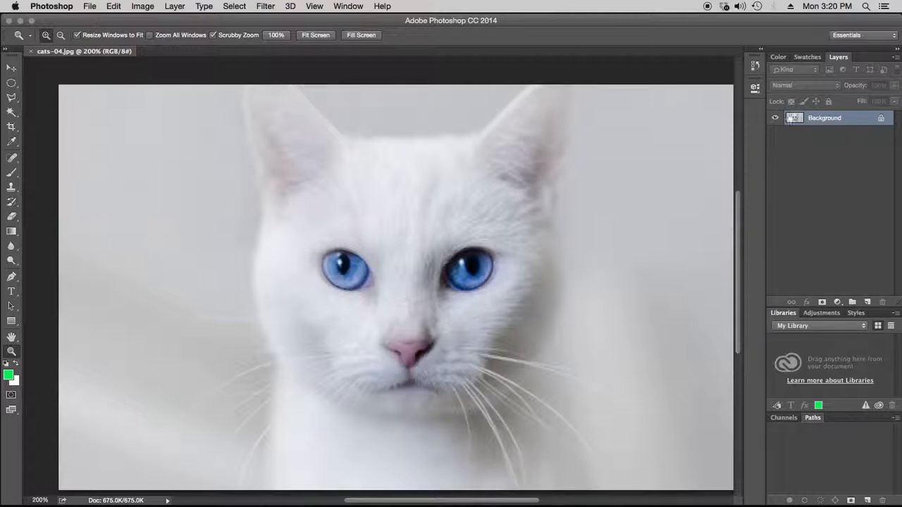
# Step: Convert the locked Background into a regular layer named Layer 0, with Normal mode and 100% opacity
pyautogui.doubleClick(825, 118)
pyautogui.doubleClick(849, 119)
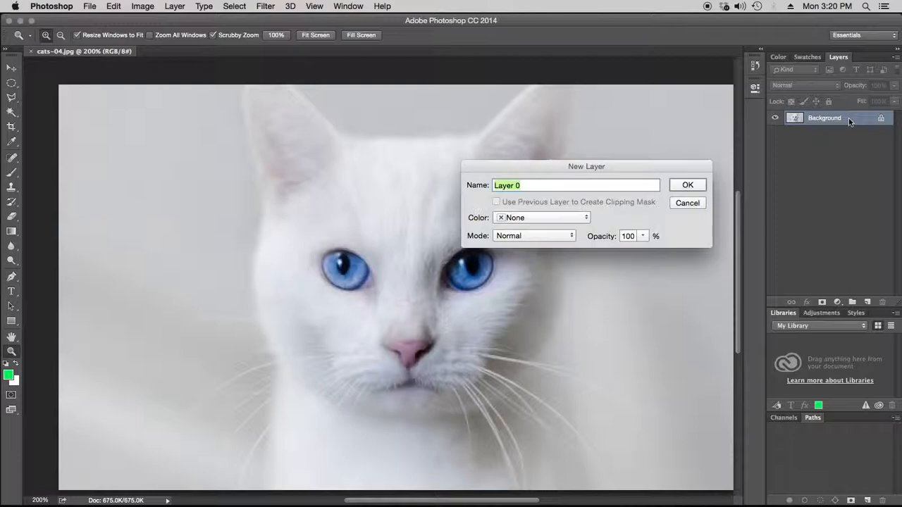
pyautogui.click(688, 188)
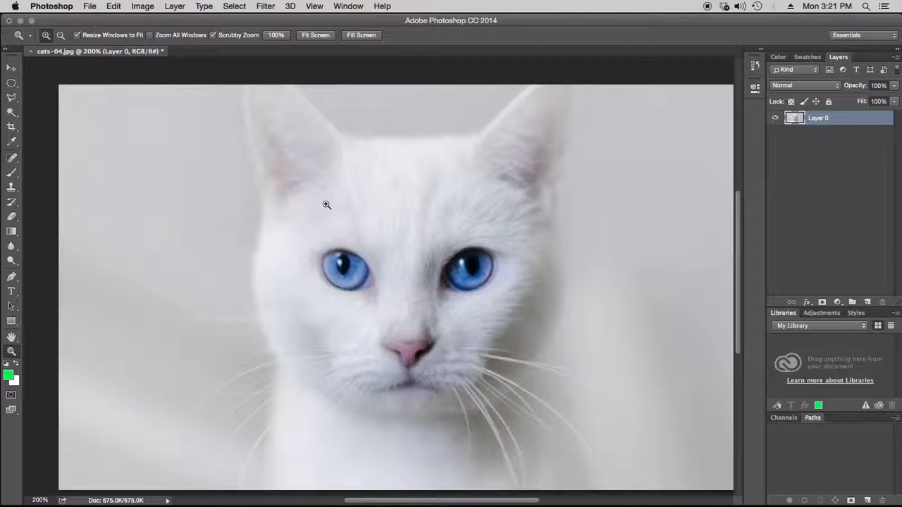
# Step: Browse the available filter categories, including the Blur and Noise filters
pyautogui.click(142, 7)
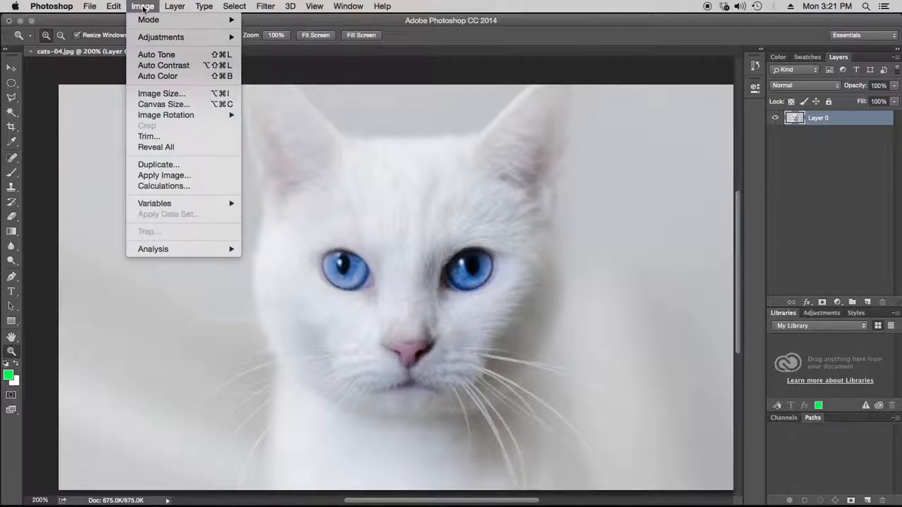
pyautogui.moveTo(206, 6)
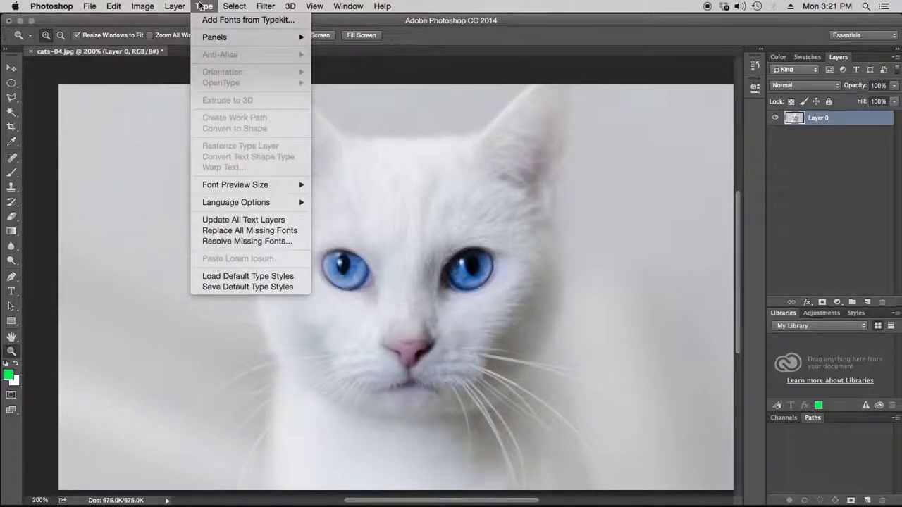
pyautogui.moveTo(173, 7)
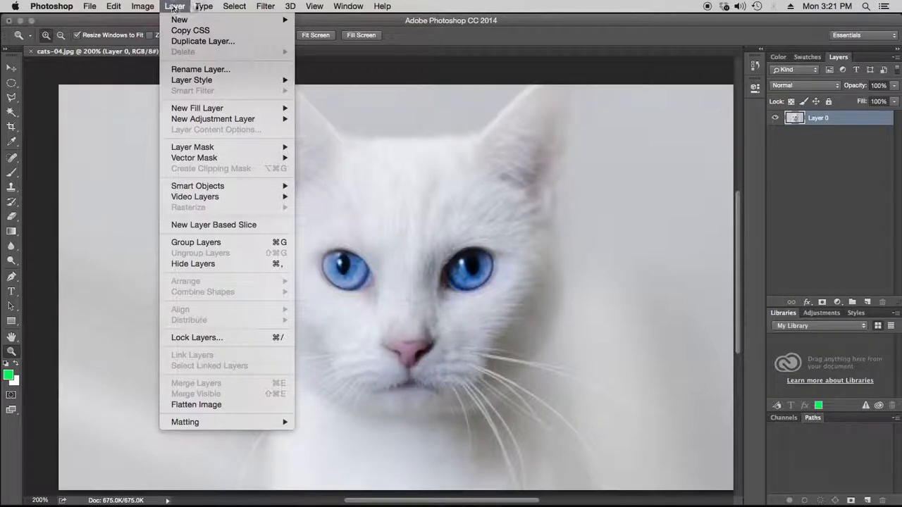
pyautogui.moveTo(273, 5)
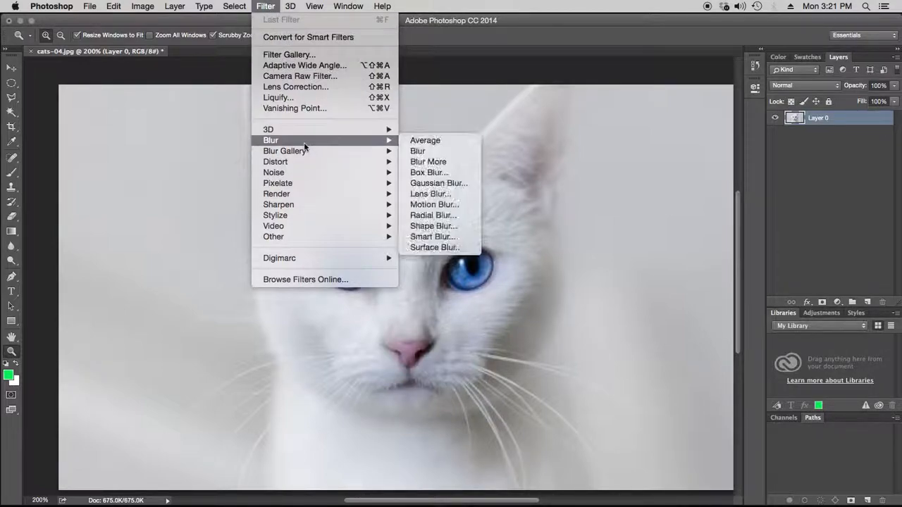
pyautogui.moveTo(303, 139)
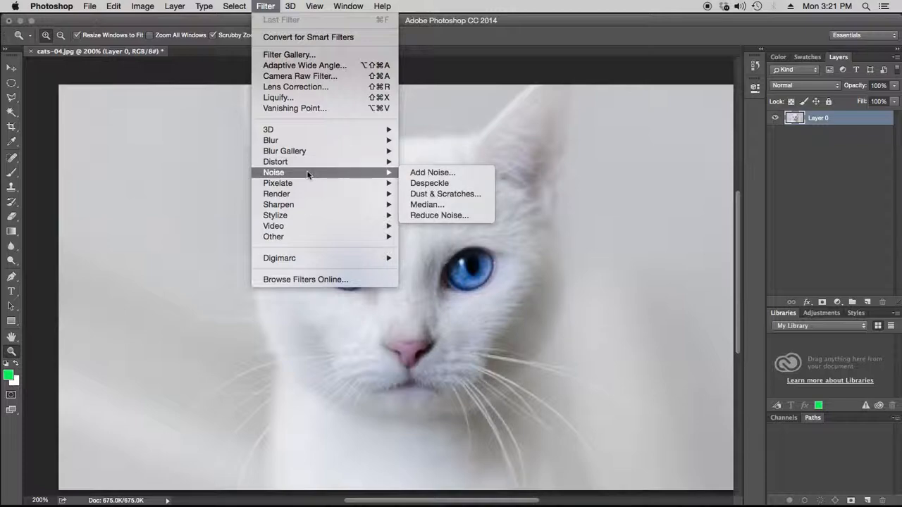
pyautogui.moveTo(304, 202)
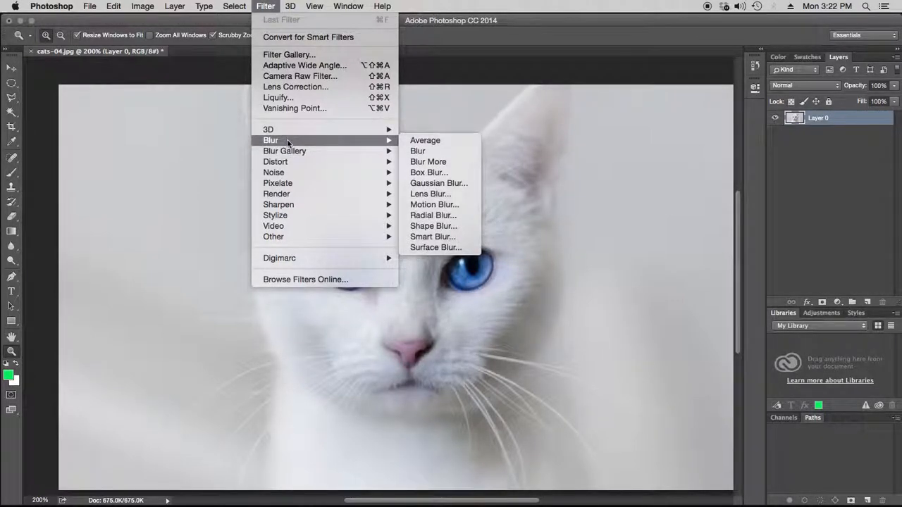
pyautogui.moveTo(279, 164)
pyautogui.moveTo(282, 139)
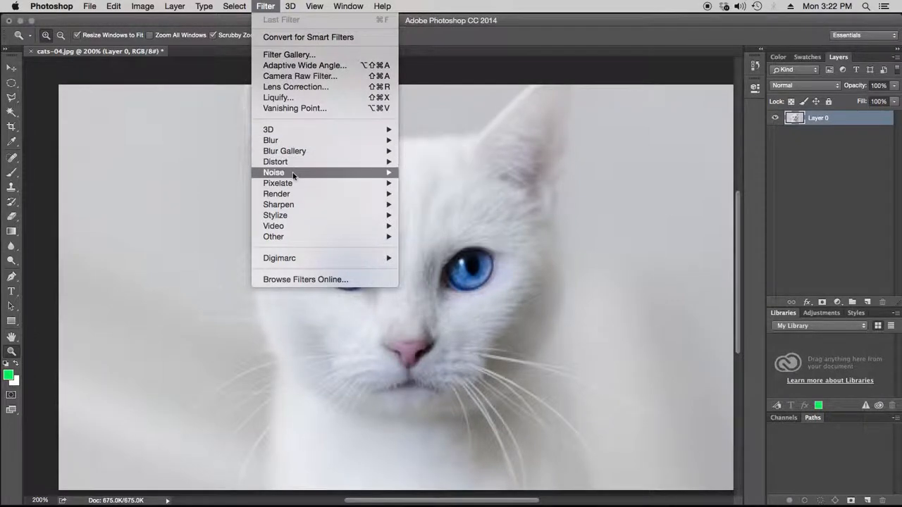
pyautogui.moveTo(293, 218)
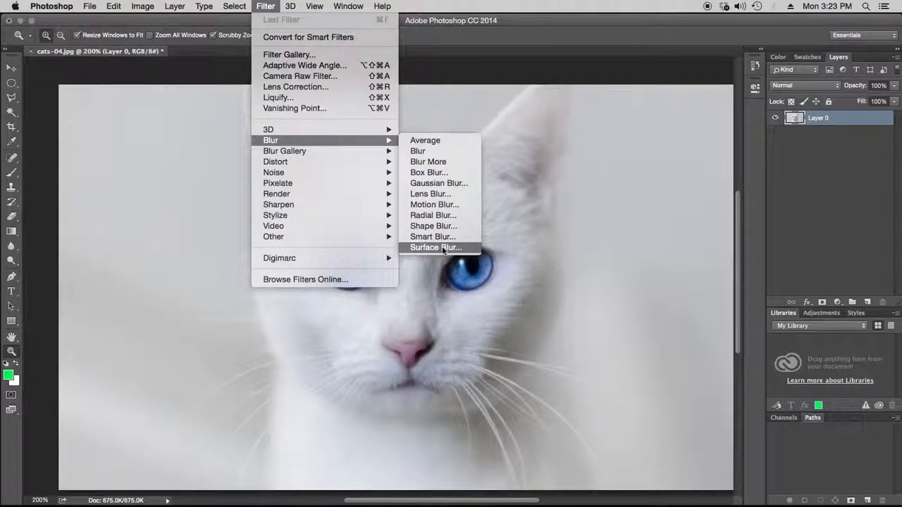
pyautogui.click(442, 184)
pyautogui.moveTo(472, 156); pyautogui.dragTo(656, 90)
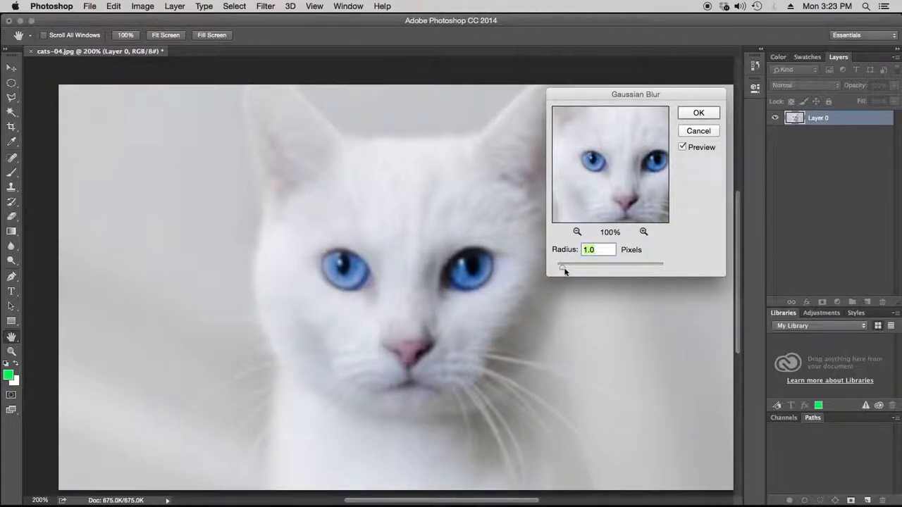
pyautogui.moveTo(564, 270); pyautogui.dragTo(583, 272)
pyautogui.moveTo(581, 272); pyautogui.dragTo(557, 268)
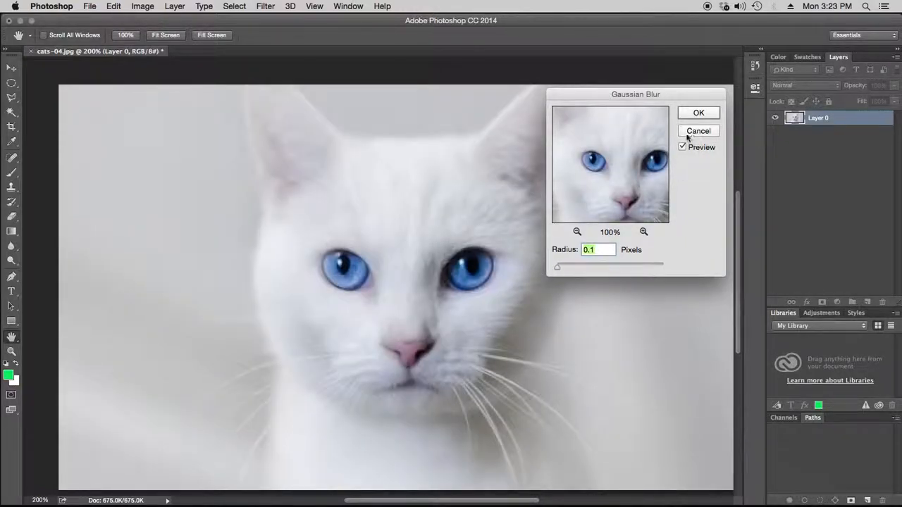
pyautogui.click(698, 131)
pyautogui.press('z')
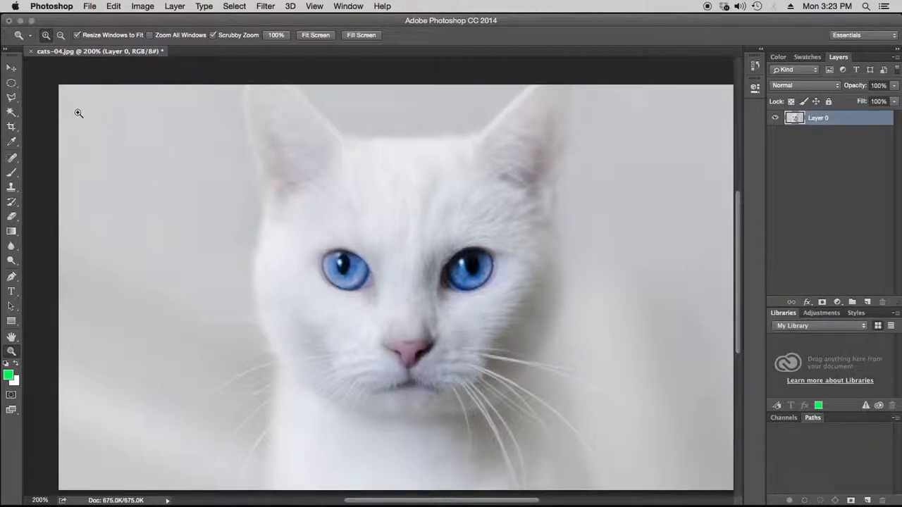
# Step: Make a circular selection around the cat's face with the Elliptical Marquee tool and invert it
pyautogui.moveTo(12, 85); pyautogui.dragTo(80, 92)
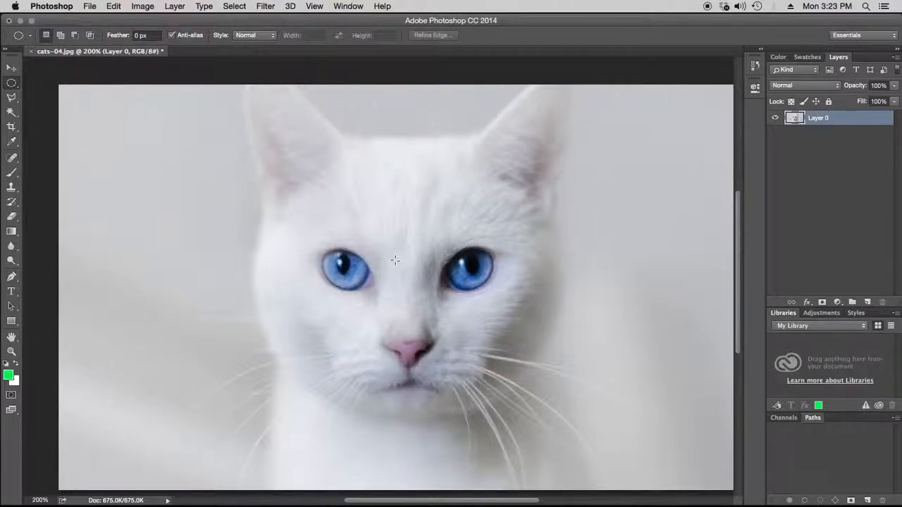
pyautogui.moveTo(401, 276); pyautogui.dragTo(167, 96)
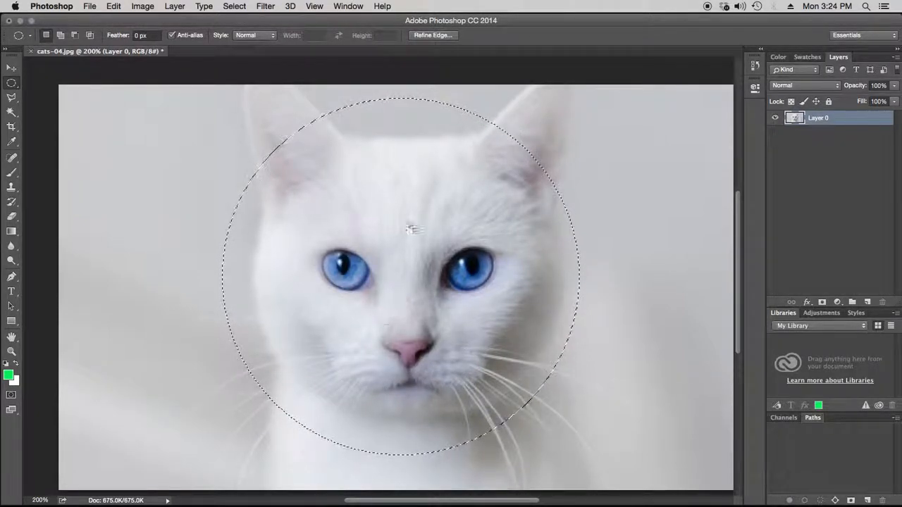
pyautogui.press('super+d')
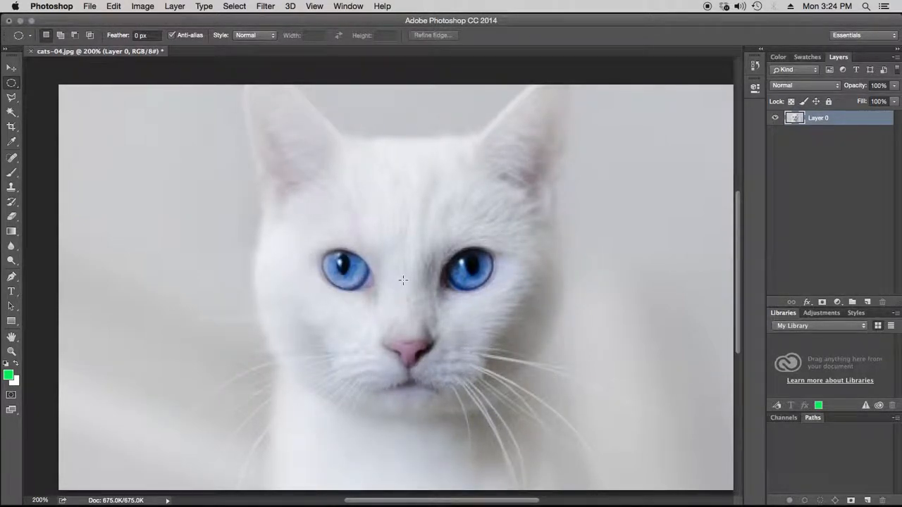
pyautogui.moveTo(404, 291); pyautogui.dragTo(205, 144)
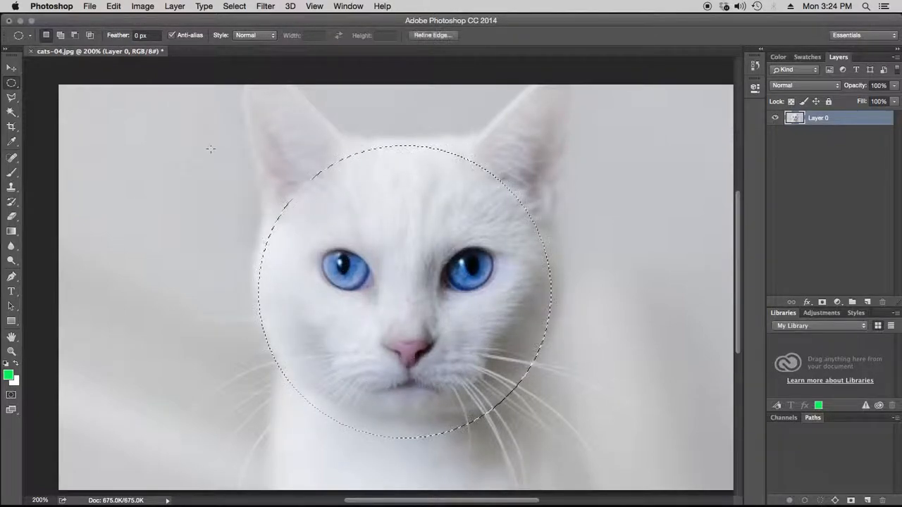
pyautogui.click(233, 7)
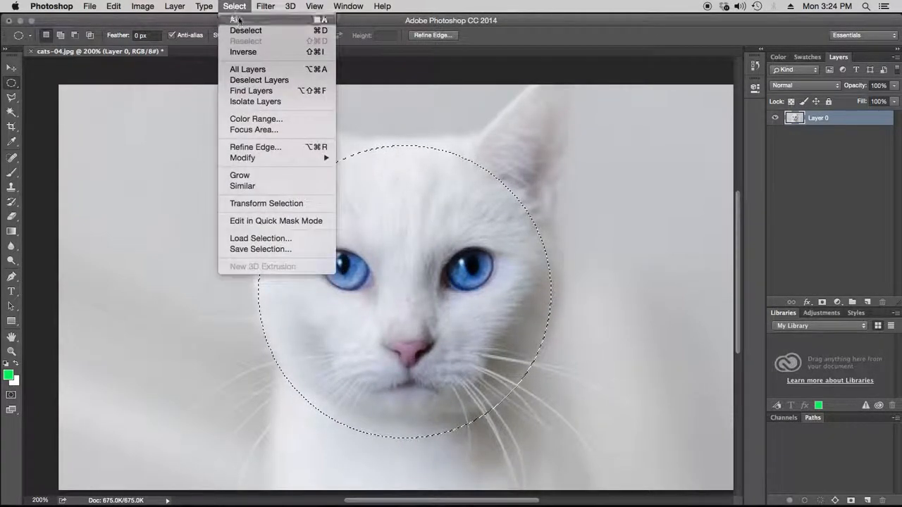
pyautogui.click(248, 52)
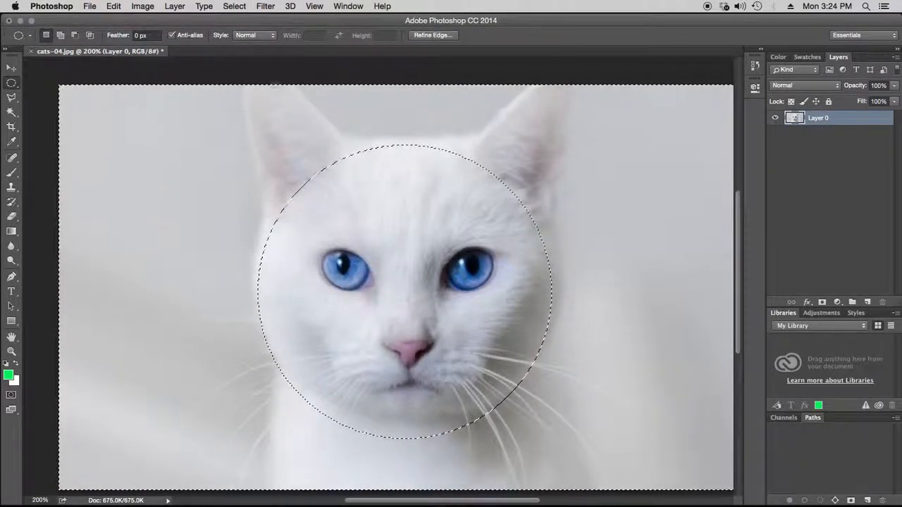
# Step: Apply a Gaussian Blur with a 4.1-pixel radius to the area outside the cat's face and clear the selection
pyautogui.click(266, 6)
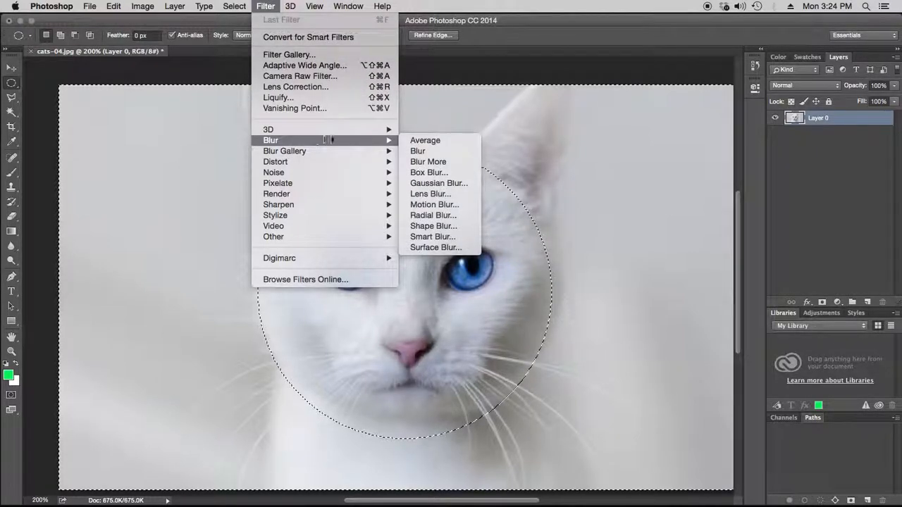
pyautogui.moveTo(356, 142)
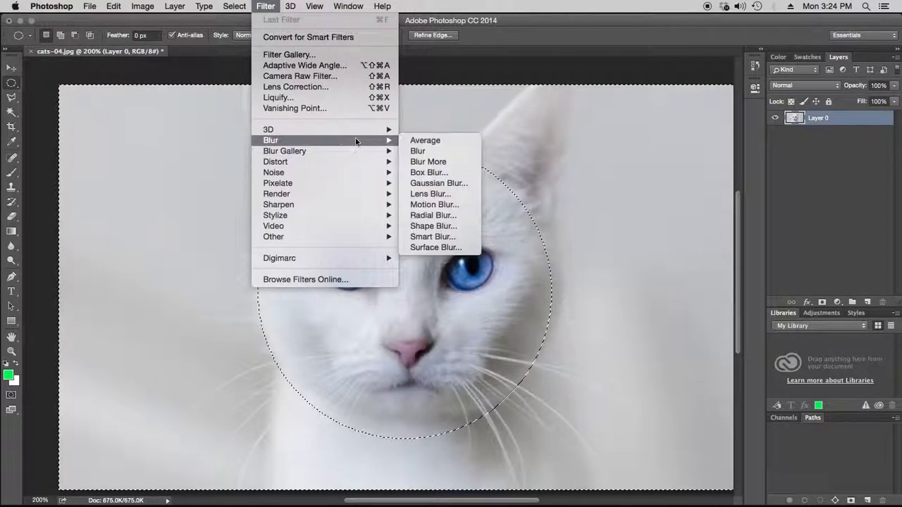
pyautogui.click(458, 184)
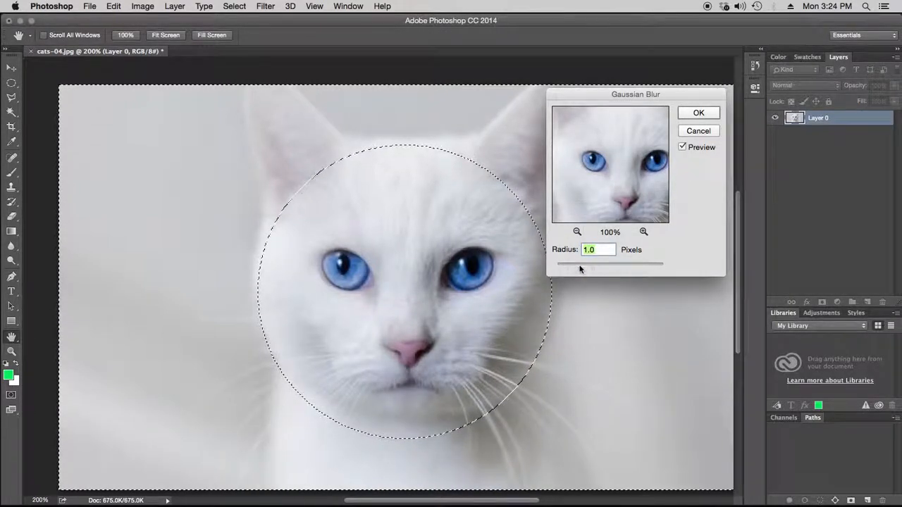
pyautogui.moveTo(595, 266)
pyautogui.mouseDown()
pyautogui.moveTo(649, 270)
pyautogui.moveTo(566, 268)
pyautogui.moveTo(580, 268)
pyautogui.mouseUp()
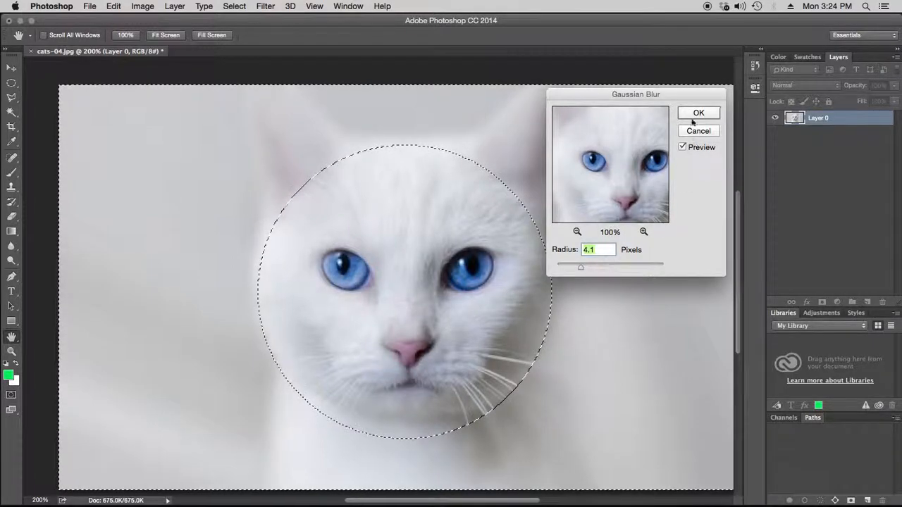
pyautogui.press('Return')
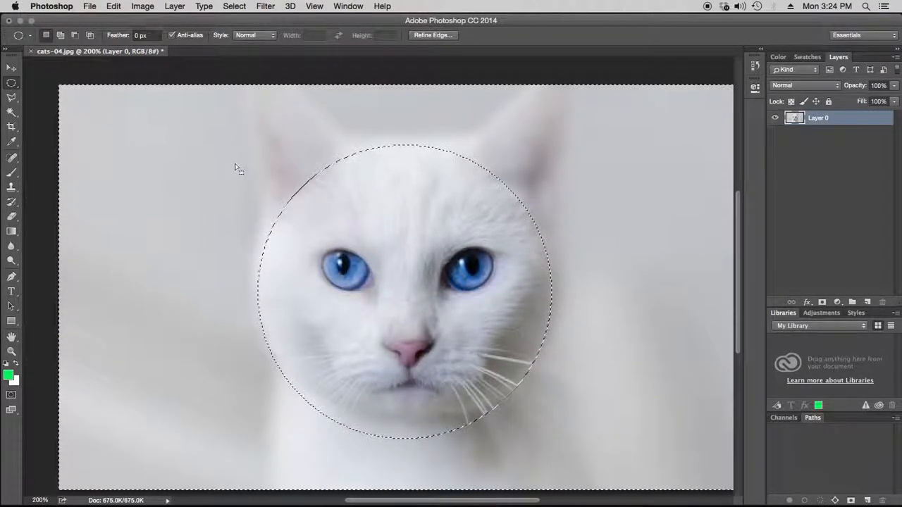
pyautogui.press('super+d')
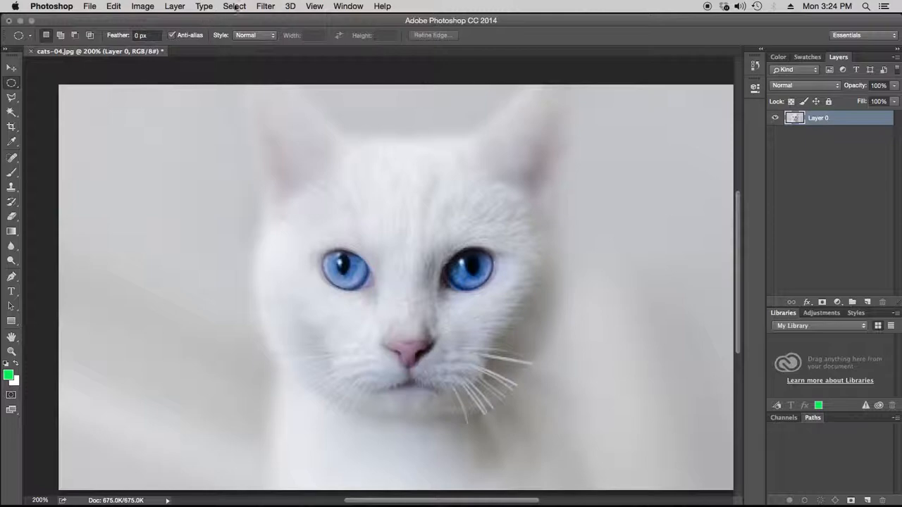
# Step: Preview the Colored Pencil effect on the cat photo in the Filter Gallery with a pencil width of 12
pyautogui.click(273, 5)
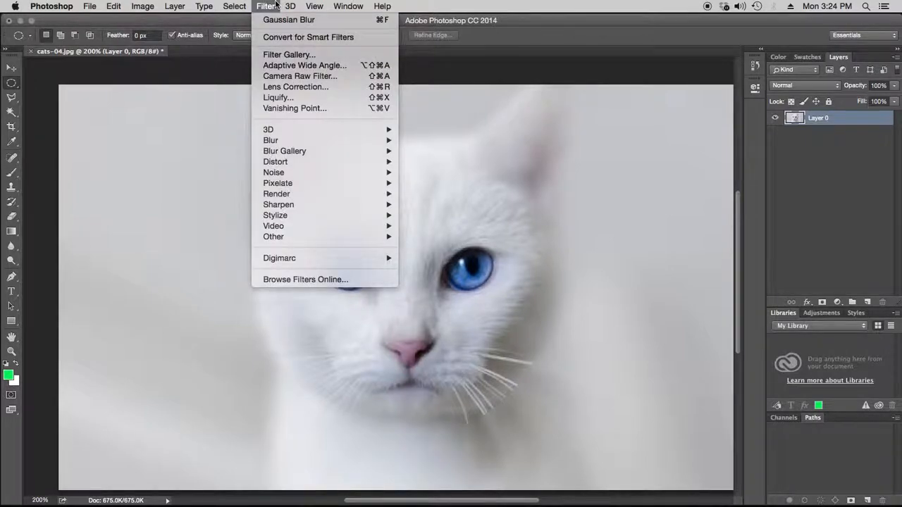
pyautogui.moveTo(289, 150)
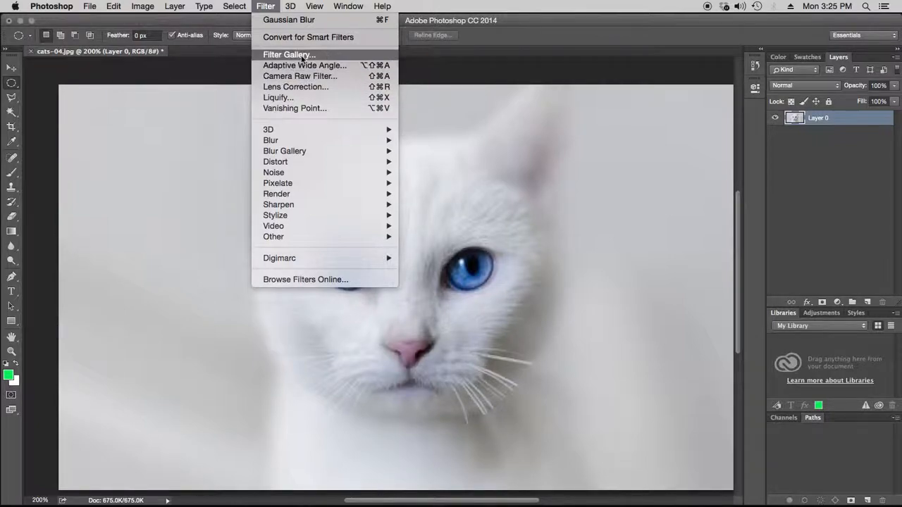
pyautogui.click(302, 56)
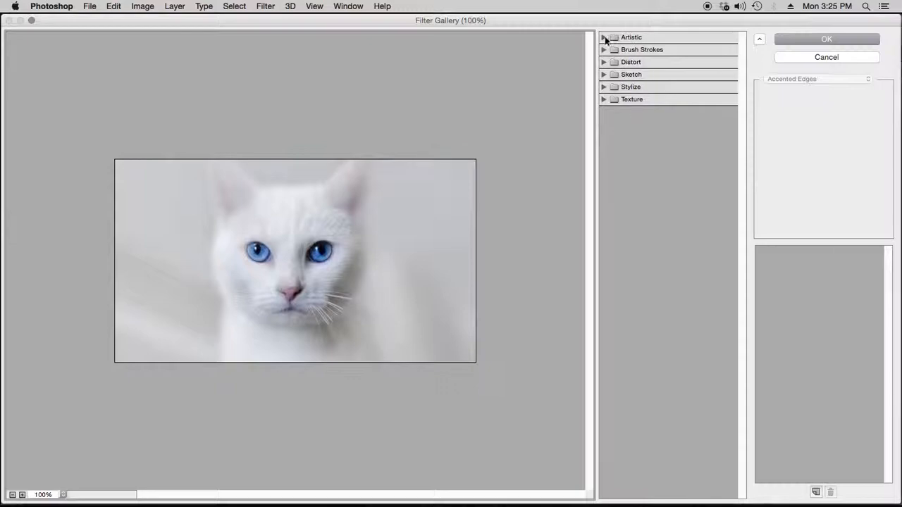
pyautogui.click(603, 38)
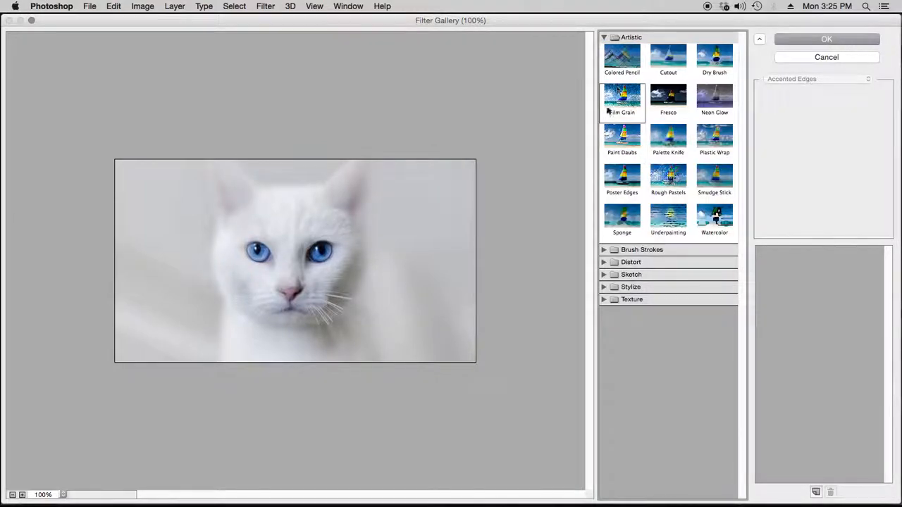
pyautogui.click(619, 66)
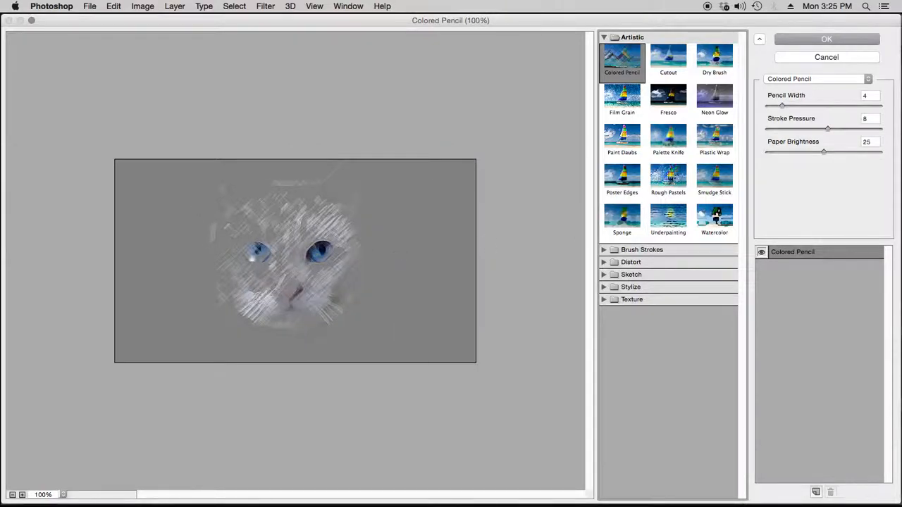
pyautogui.click(822, 106)
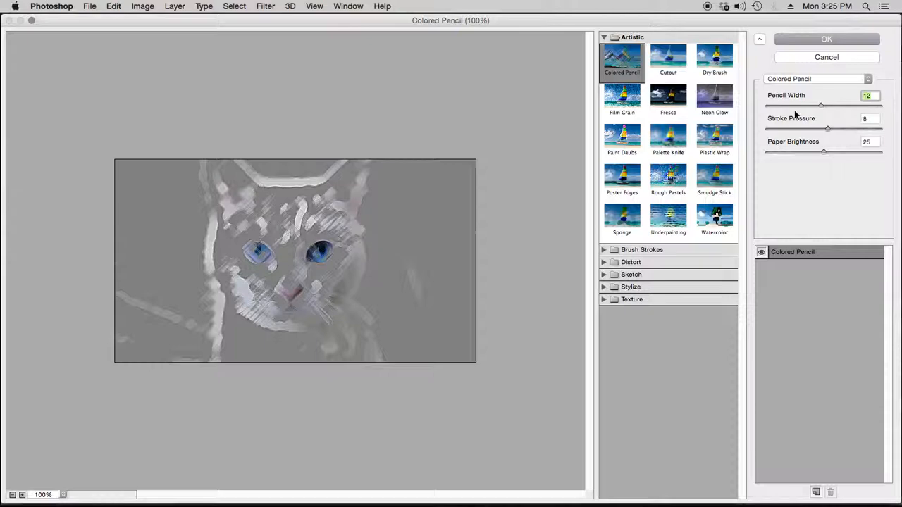
# Step: Preview the Artistic effects Cutout, Fresco, Paint Daubs, Poster Edges, Rough Pastels, Smudge Stick, Sponge and Underpainting on the photo
pyautogui.click(669, 60)
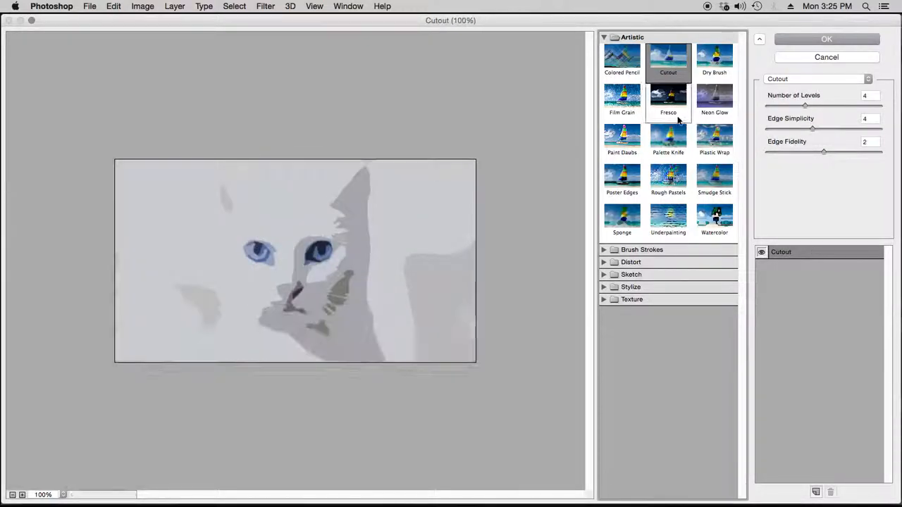
pyautogui.click(668, 99)
pyautogui.click(620, 154)
pyautogui.click(622, 178)
pyautogui.click(673, 179)
pyautogui.click(702, 186)
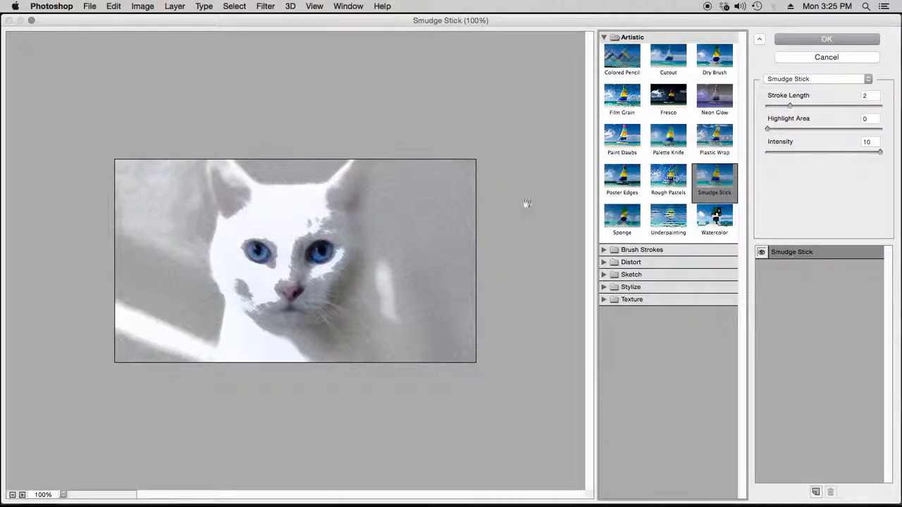
pyautogui.click(632, 221)
pyautogui.click(667, 227)
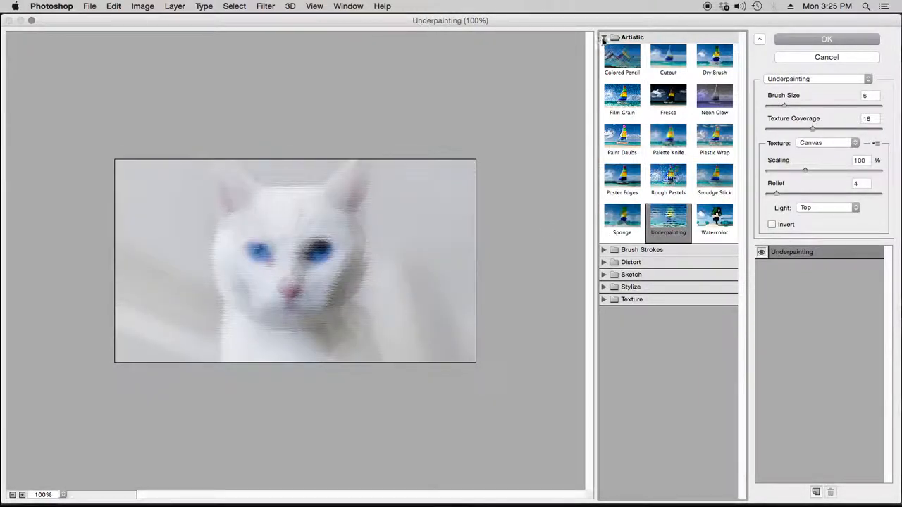
# Step: Compare the Diffuse Glow, Glass and Ocean Ripple distortions, look through the Sketch effects, and choose Glass
pyautogui.click(604, 38)
pyautogui.click(604, 62)
pyautogui.click(627, 85)
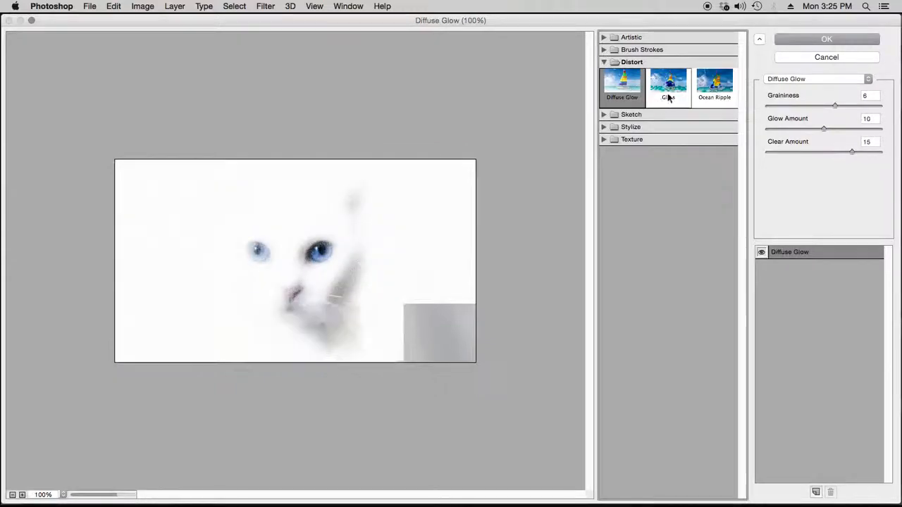
pyautogui.click(664, 88)
pyautogui.click(699, 84)
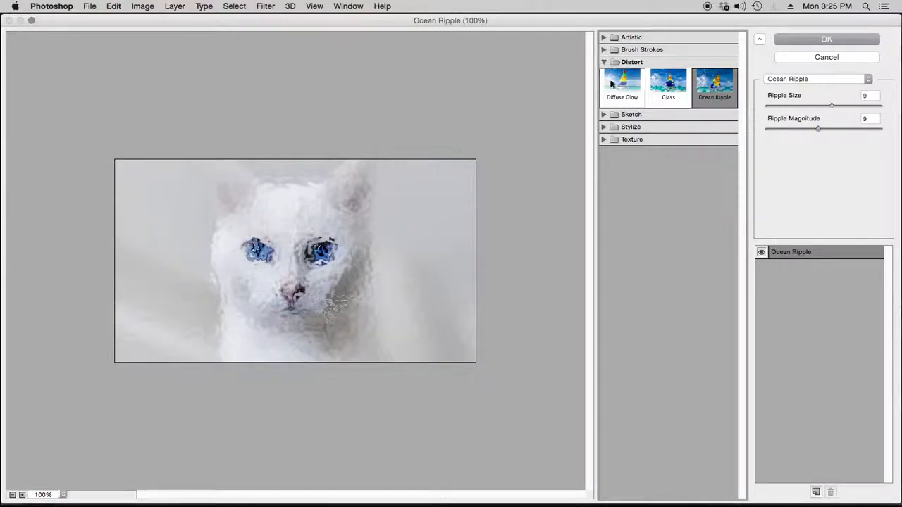
pyautogui.click(639, 115)
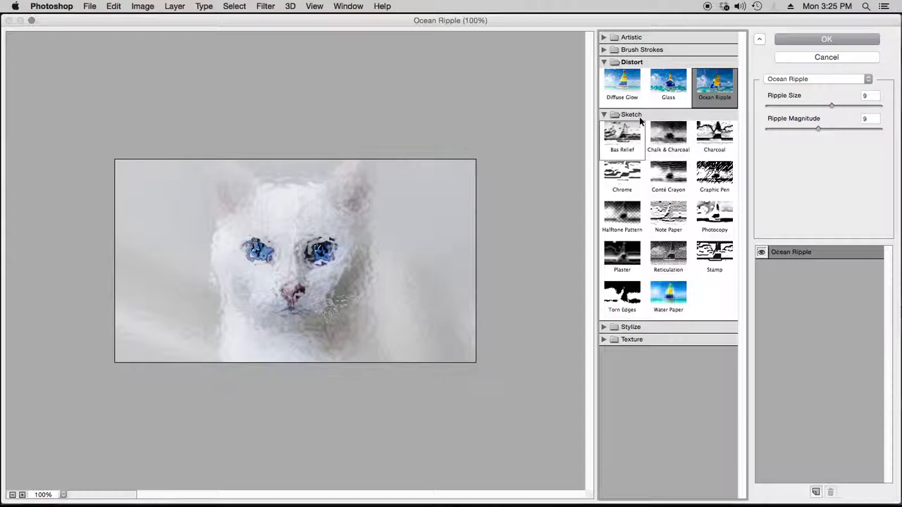
pyautogui.click(605, 114)
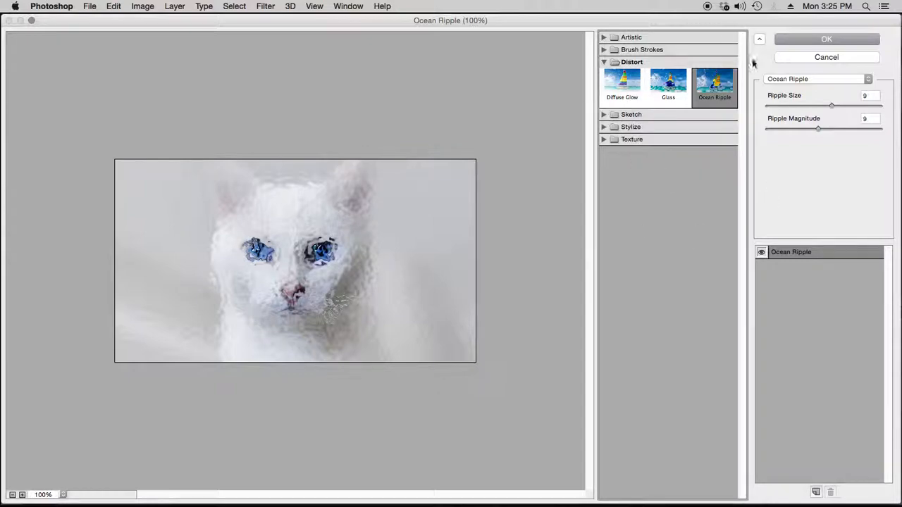
pyautogui.click(623, 84)
pyautogui.click(668, 83)
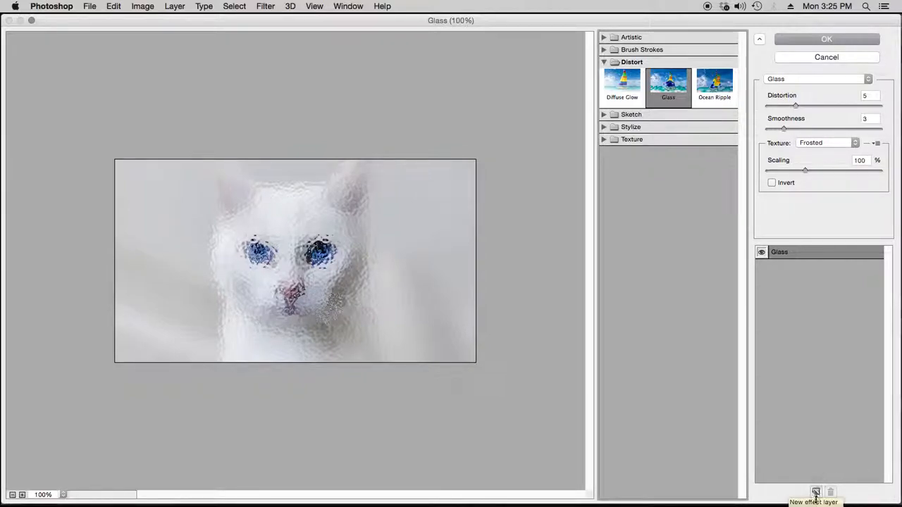
# Step: Add a second effect layer above Glass and change it to the Artistic Cutout effect
pyautogui.click(814, 492)
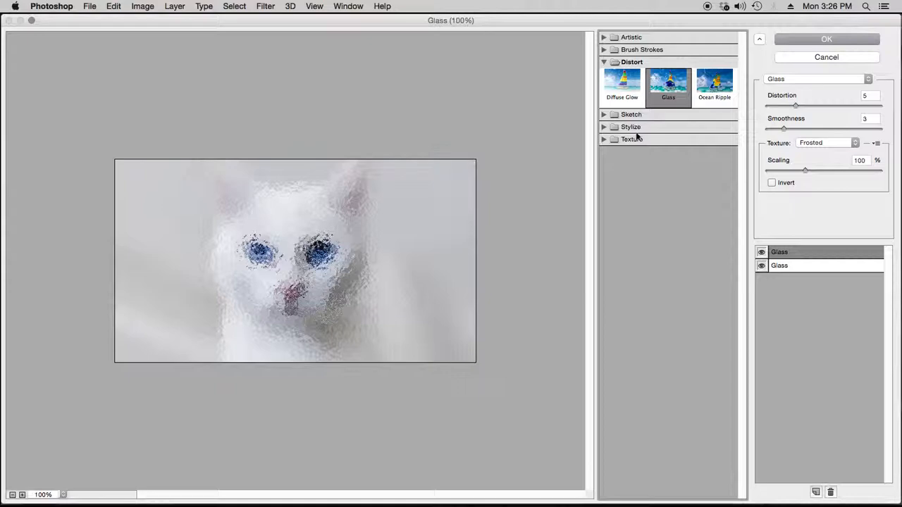
pyautogui.click(605, 129)
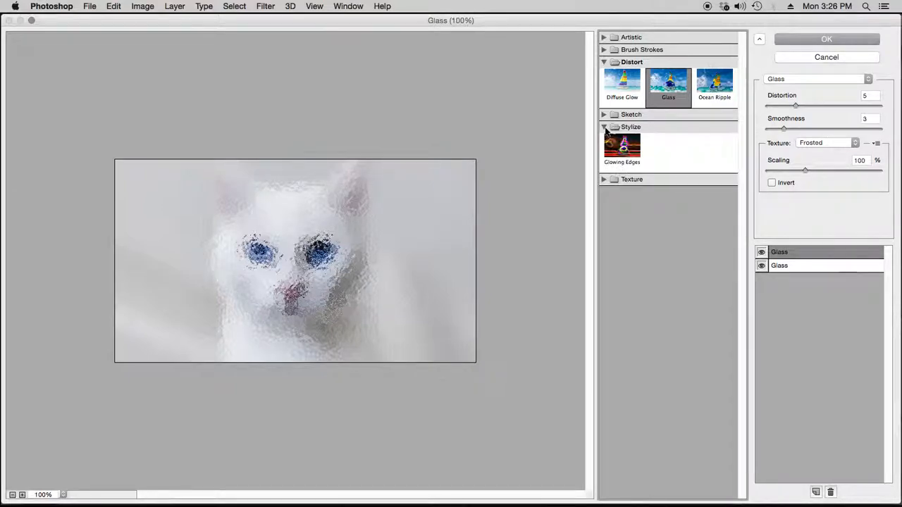
pyautogui.click(605, 128)
pyautogui.click(604, 115)
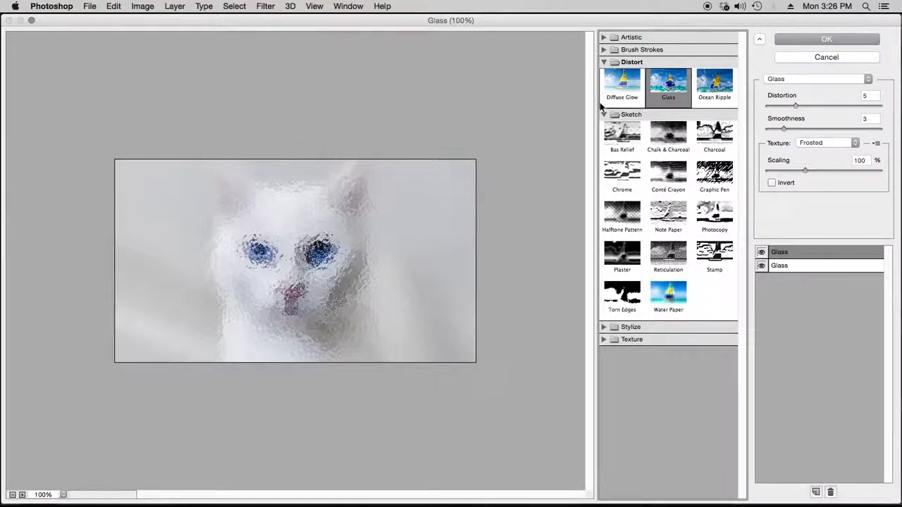
pyautogui.click(604, 38)
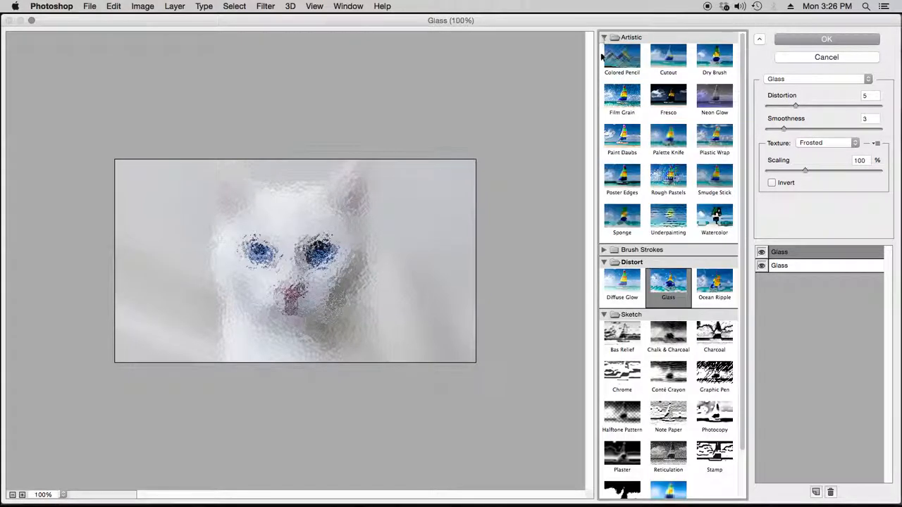
pyautogui.click(668, 58)
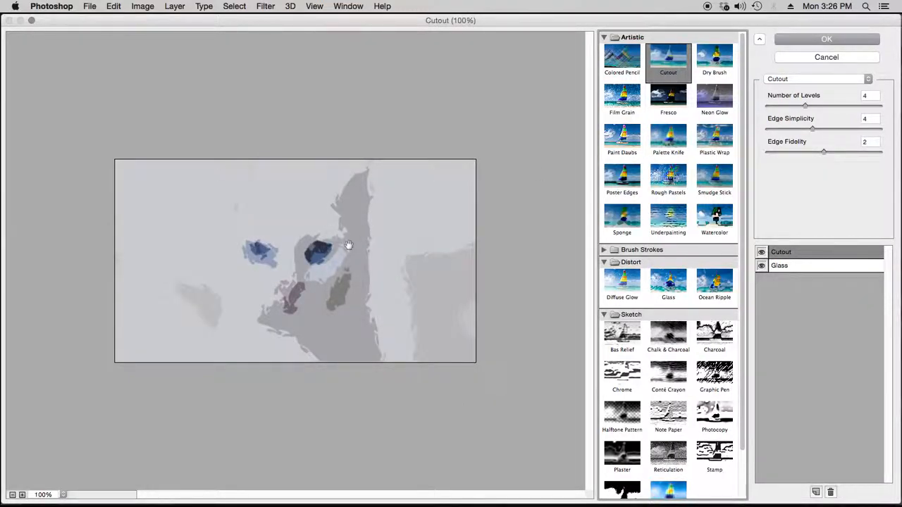
# Step: Set the Glass distortion to 9 and Cutout to 6 levels, edge simplicity 1 and edge fidelity 2, and apply both effects
pyautogui.click(803, 266)
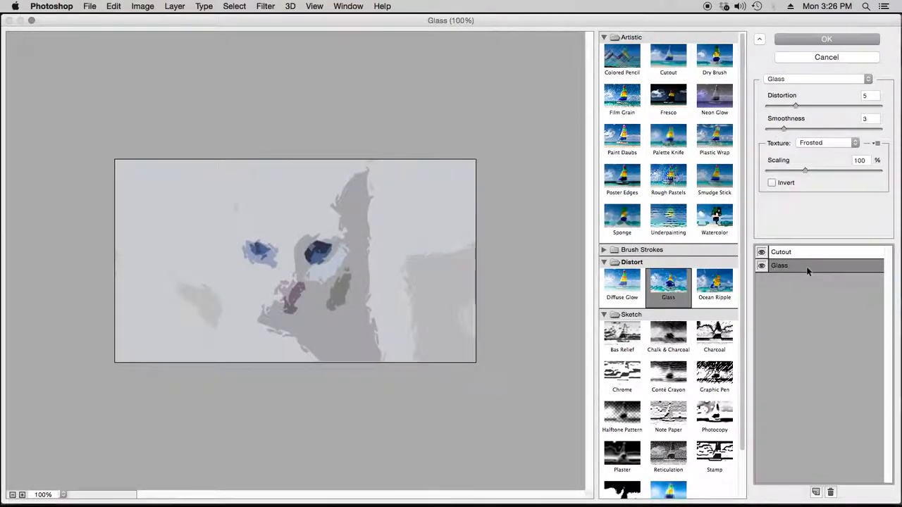
pyautogui.moveTo(796, 106); pyautogui.dragTo(819, 111)
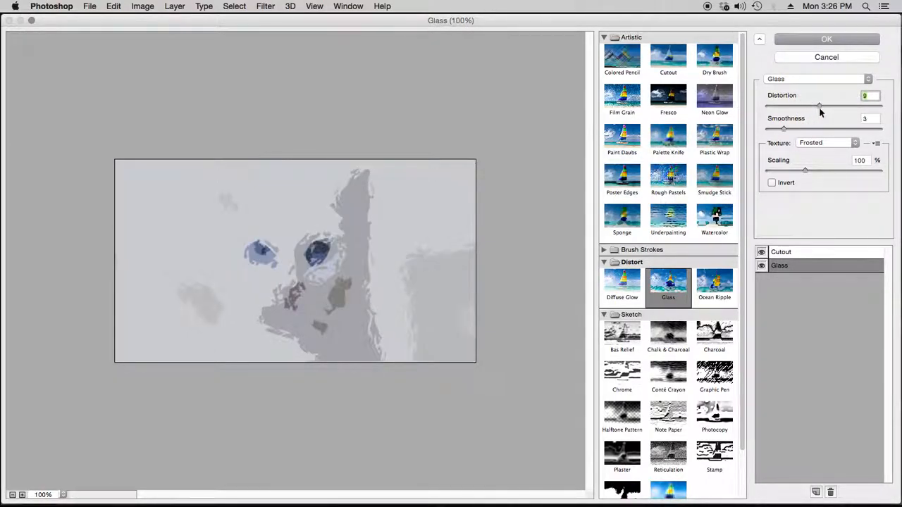
pyautogui.click(822, 250)
pyautogui.moveTo(807, 106); pyautogui.dragTo(795, 136)
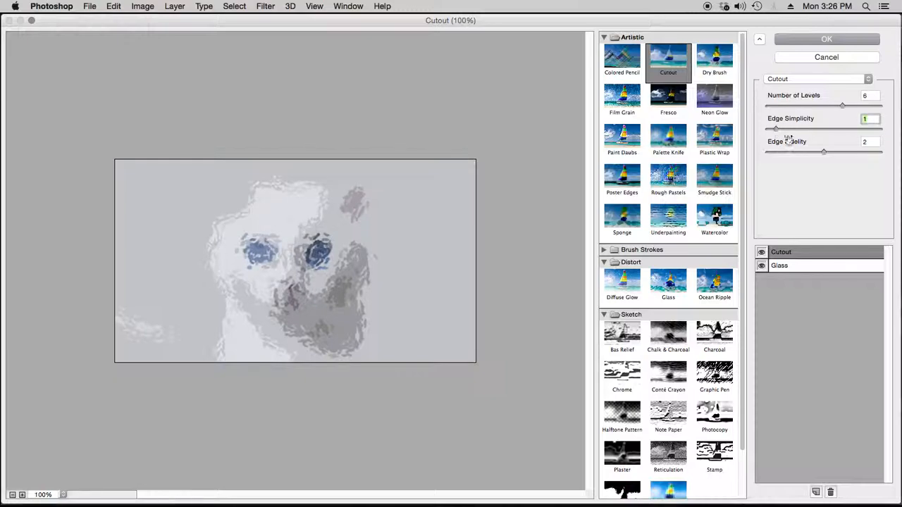
pyautogui.moveTo(826, 152)
pyautogui.mouseDown()
pyautogui.moveTo(854, 153)
pyautogui.moveTo(825, 157)
pyautogui.mouseUp()
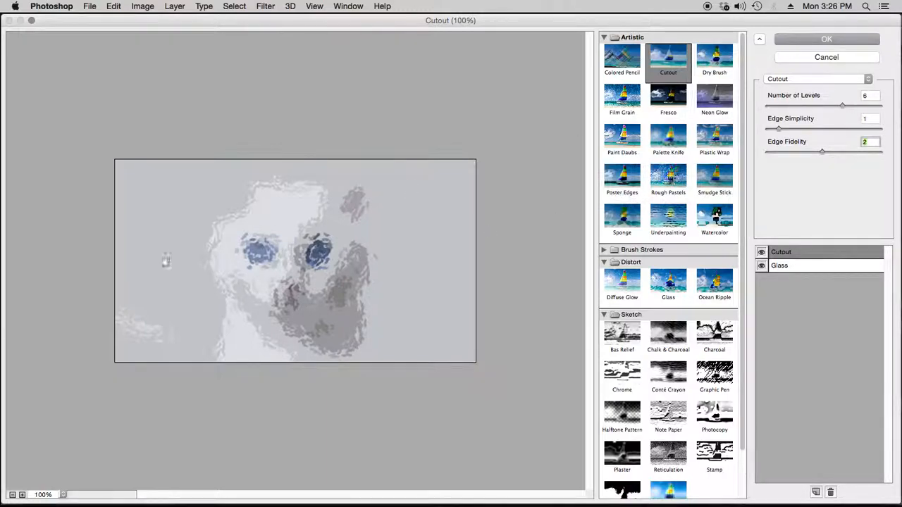
pyautogui.click(831, 39)
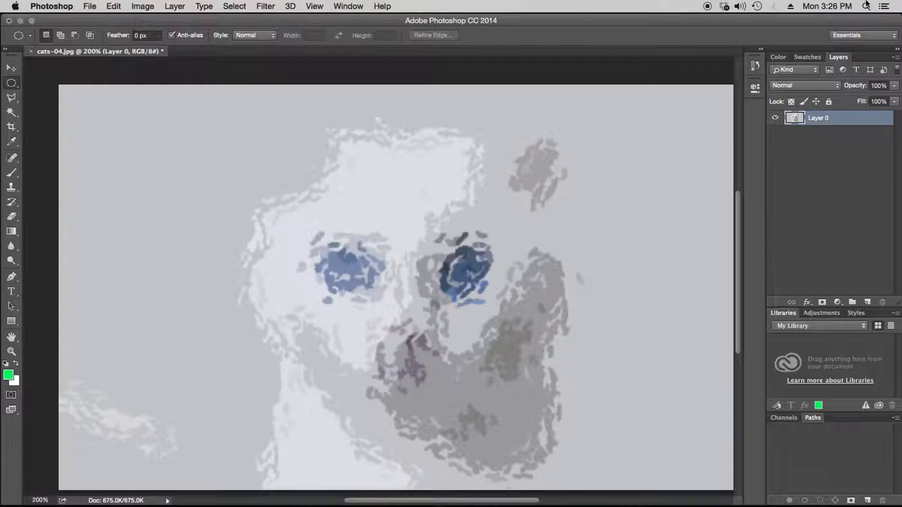
# Step: Revert the photo to the Make Layer history state, undoing the gallery effects and the earlier blur
pyautogui.click(755, 65)
pyautogui.moveTo(738, 104); pyautogui.dragTo(736, 65)
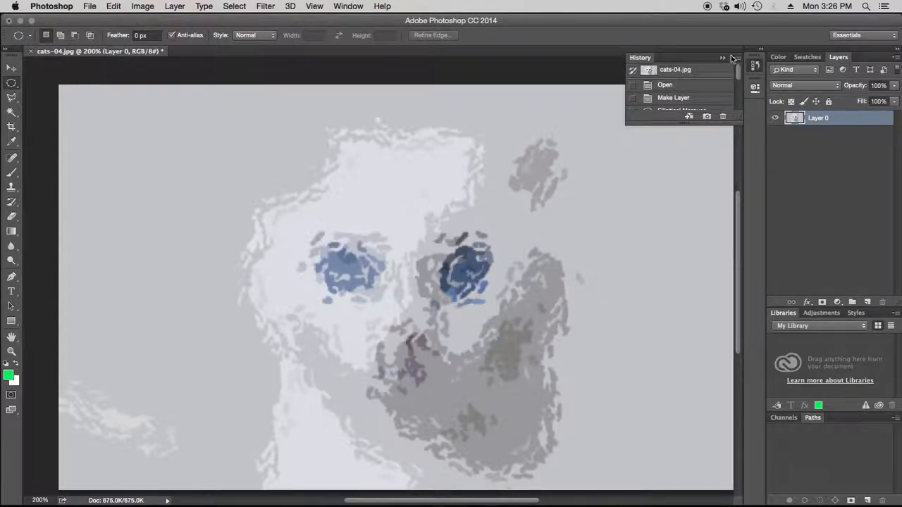
pyautogui.click(677, 84)
pyautogui.click(694, 98)
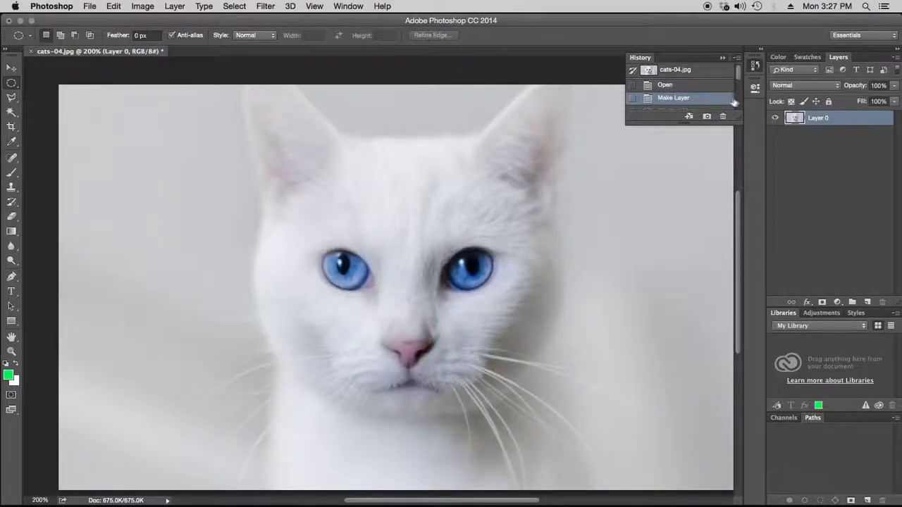
pyautogui.click(753, 68)
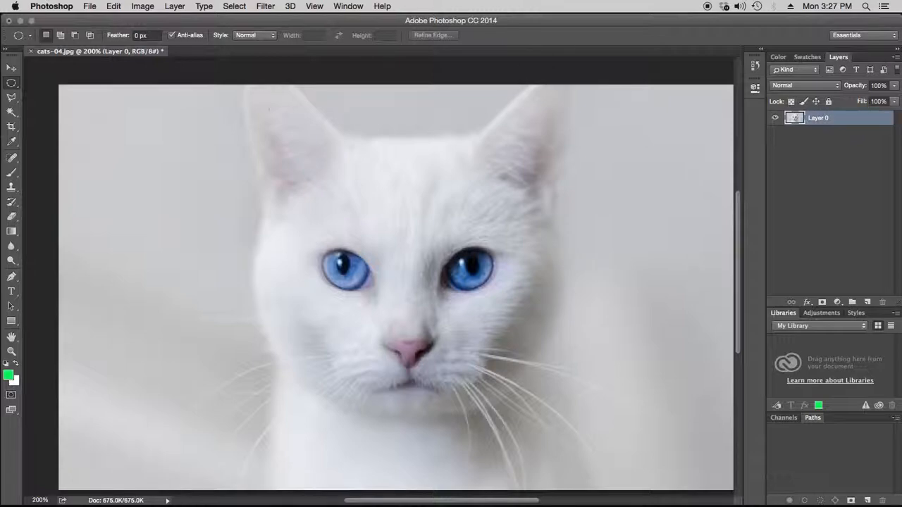
# Step: Convert Layer 0 into a smart object for smart filters and suppress the conversion notice in future
pyautogui.click(266, 7)
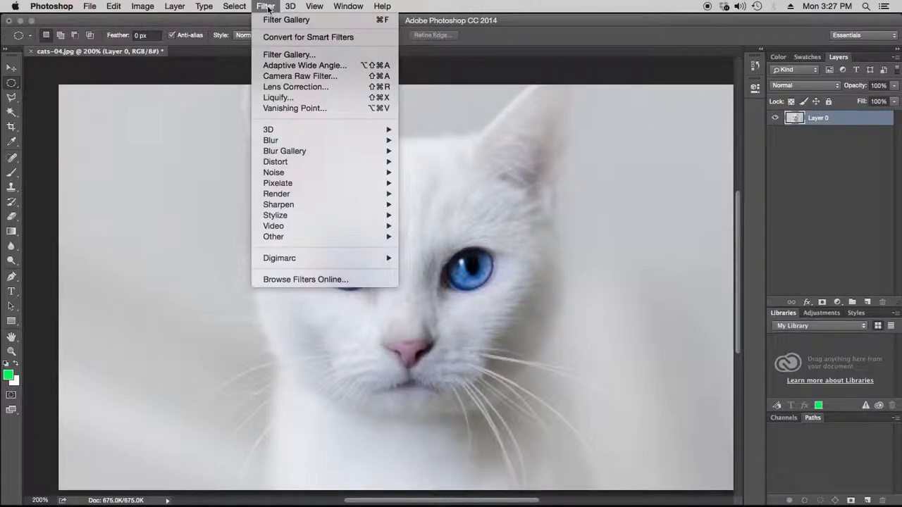
pyautogui.click(296, 42)
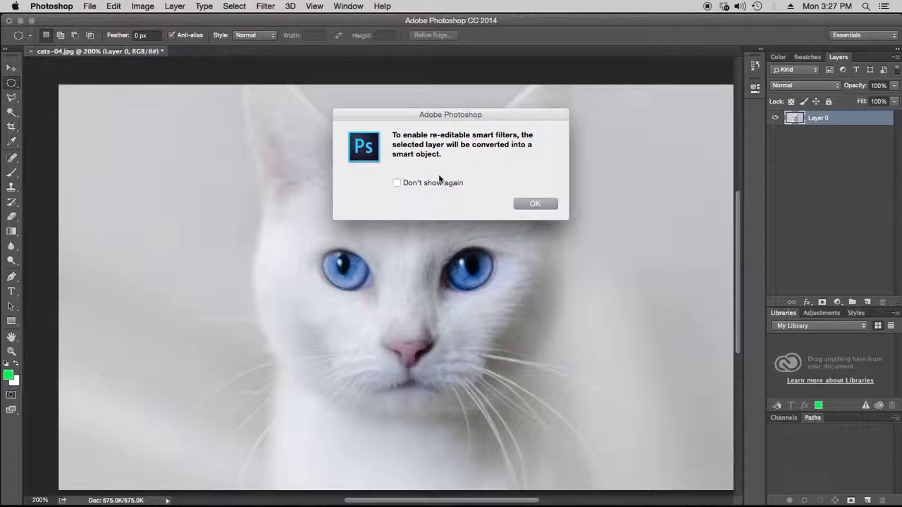
pyautogui.click(397, 182)
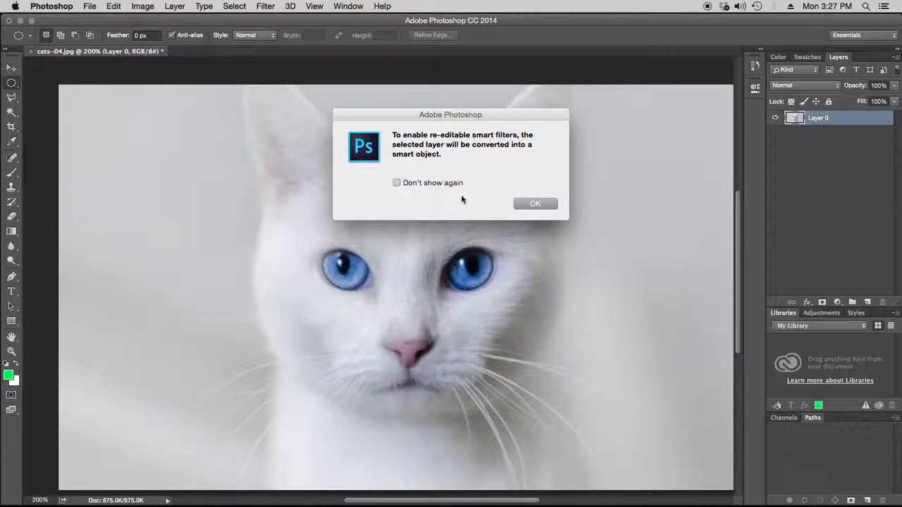
pyautogui.click(536, 204)
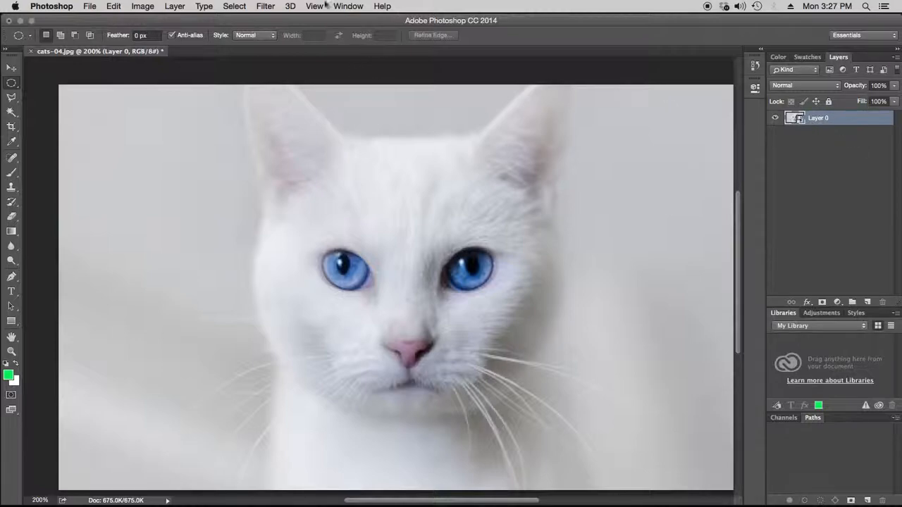
# Step: Apply a Gaussian Blur with a 7.4-pixel radius to Layer 0 as a smart filter
pyautogui.click(265, 5)
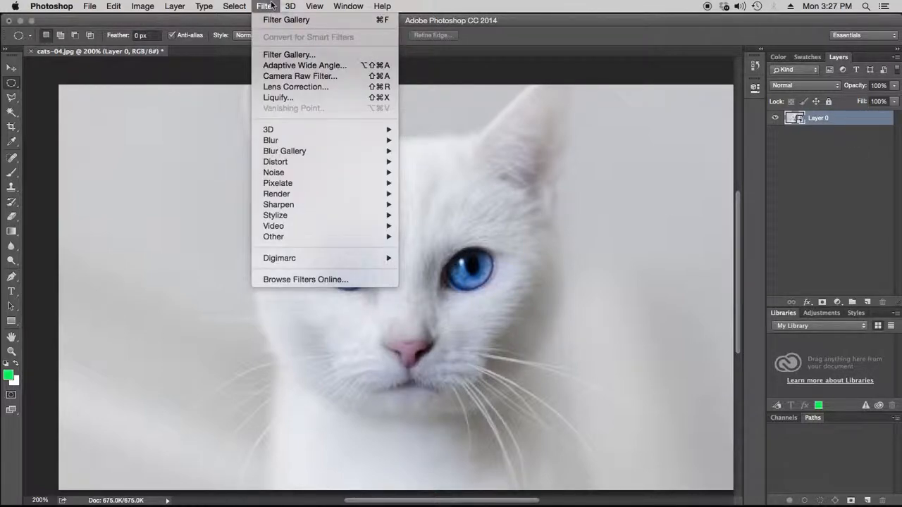
pyautogui.moveTo(282, 143)
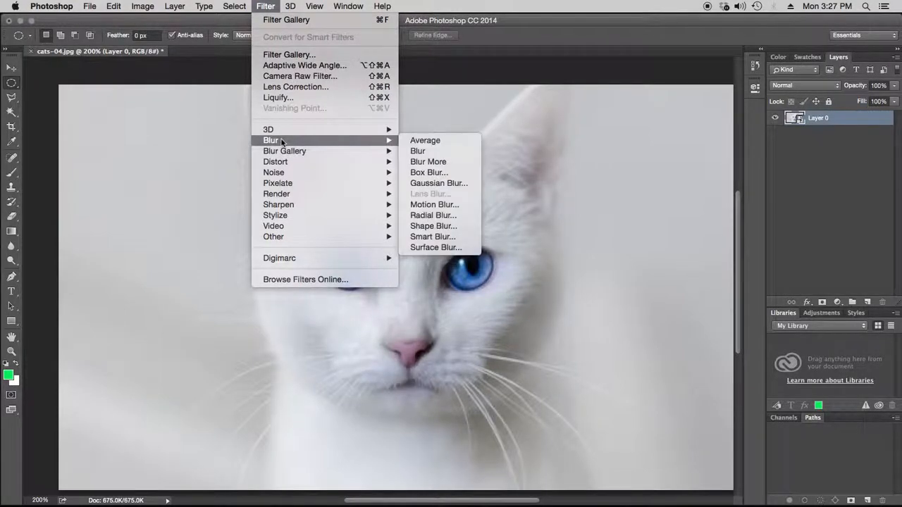
pyautogui.click(436, 185)
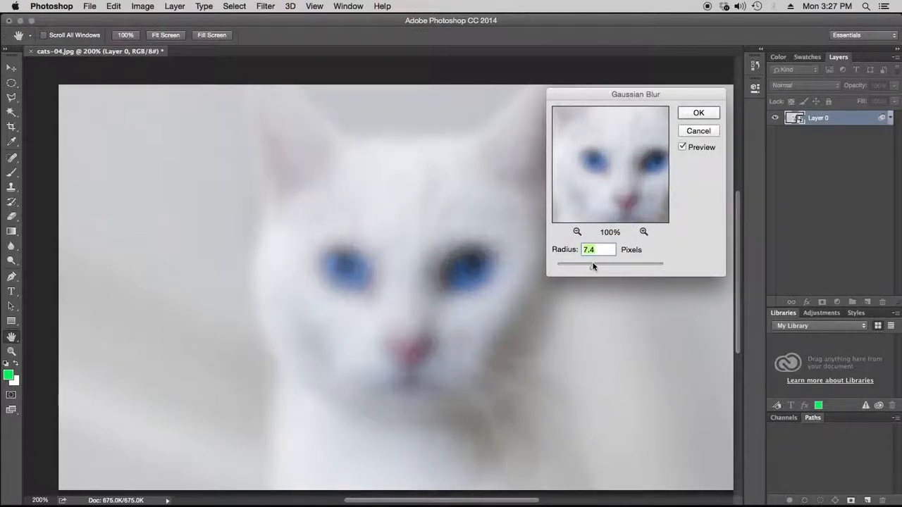
pyautogui.click(707, 116)
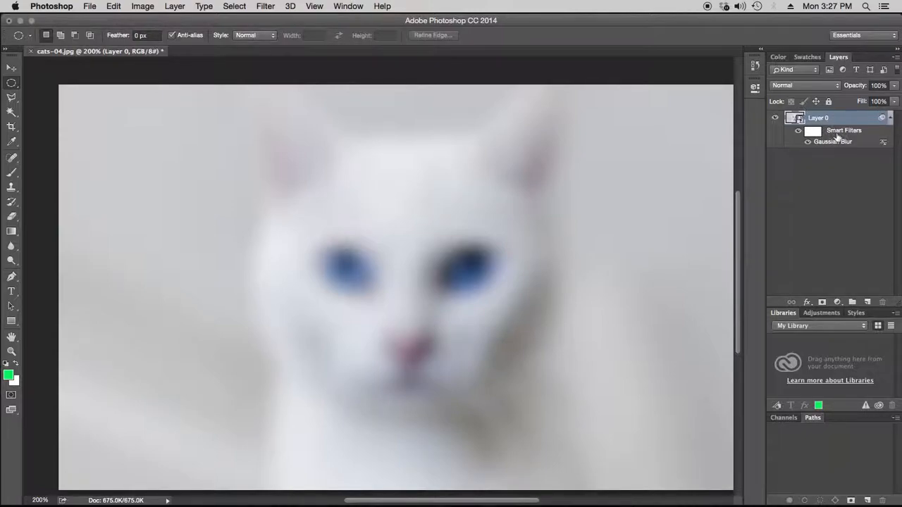
# Step: Toggle the Gaussian Blur smart filter off and on to compare the original and blurred photo
pyautogui.click(808, 143)
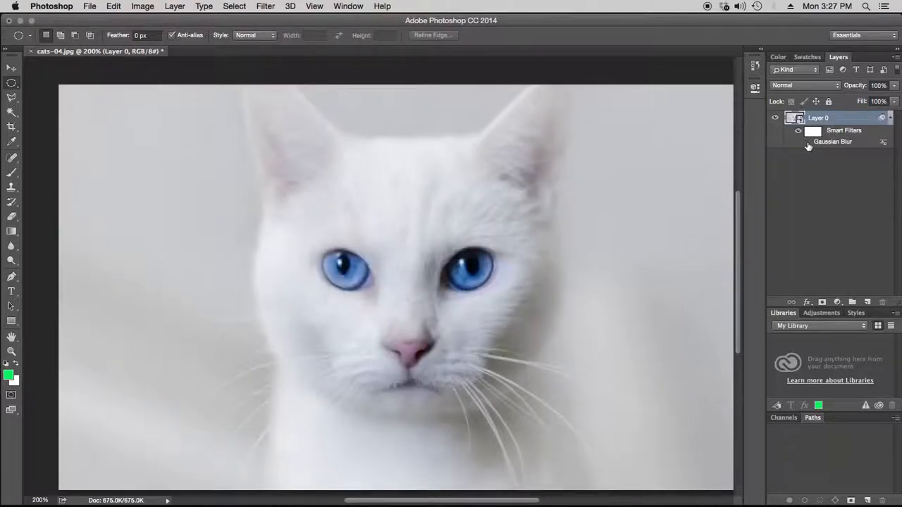
pyautogui.click(807, 142)
pyautogui.click(807, 142)
pyautogui.click(807, 143)
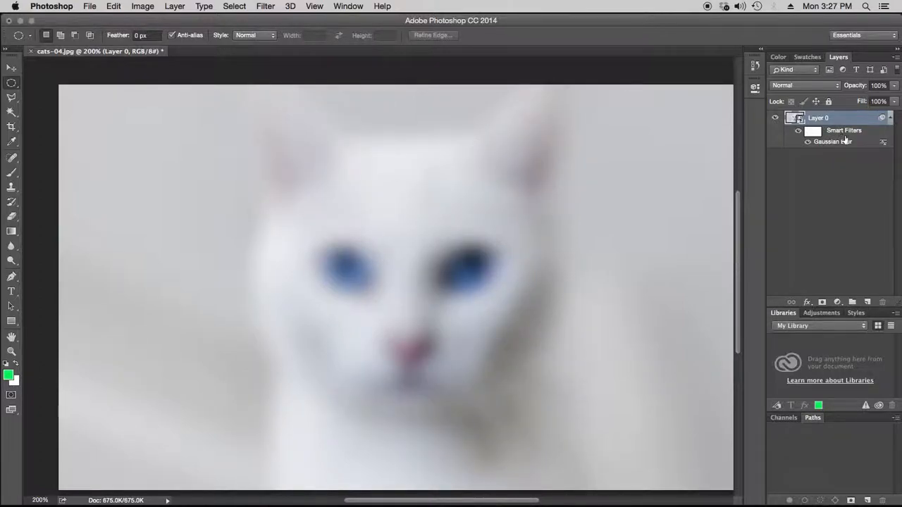
# Step: Re-edit the Gaussian Blur smart filter on Layer 0 and set its radius to 2.1 pixels
pyautogui.doubleClick(881, 146)
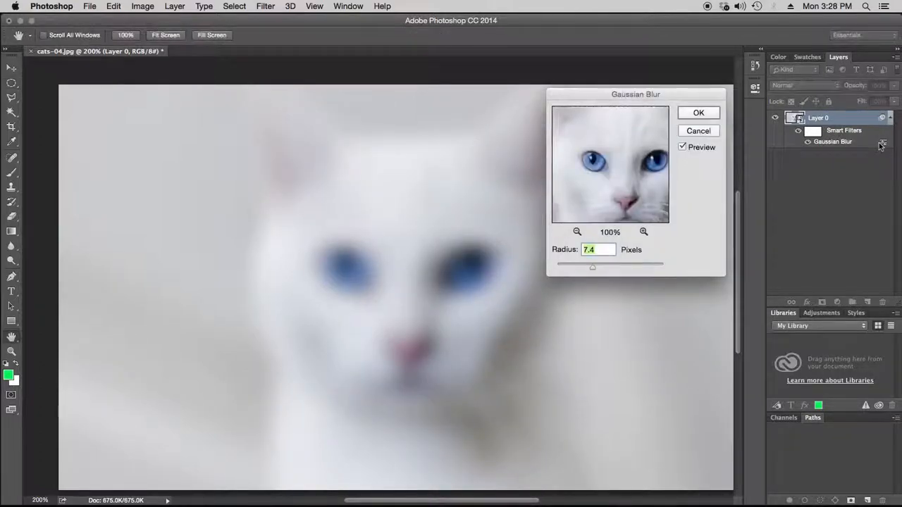
pyautogui.moveTo(584, 270); pyautogui.dragTo(571, 270)
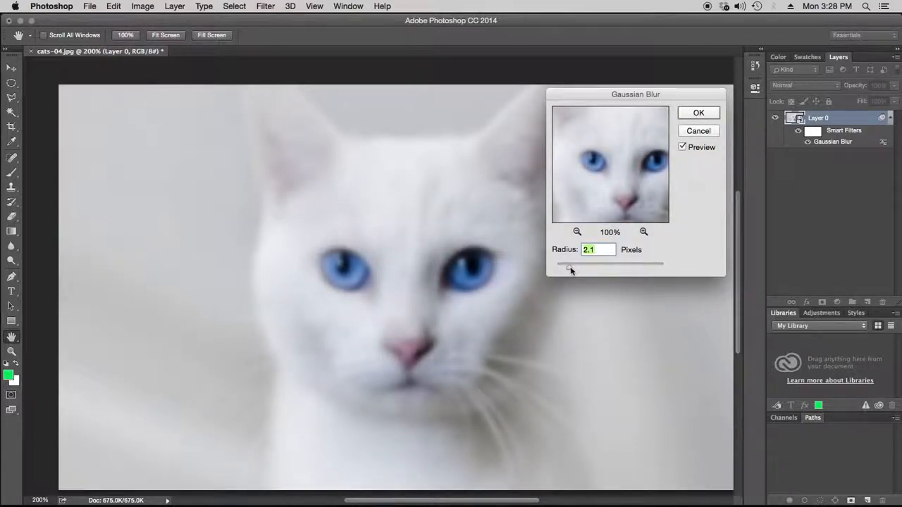
pyautogui.click(707, 114)
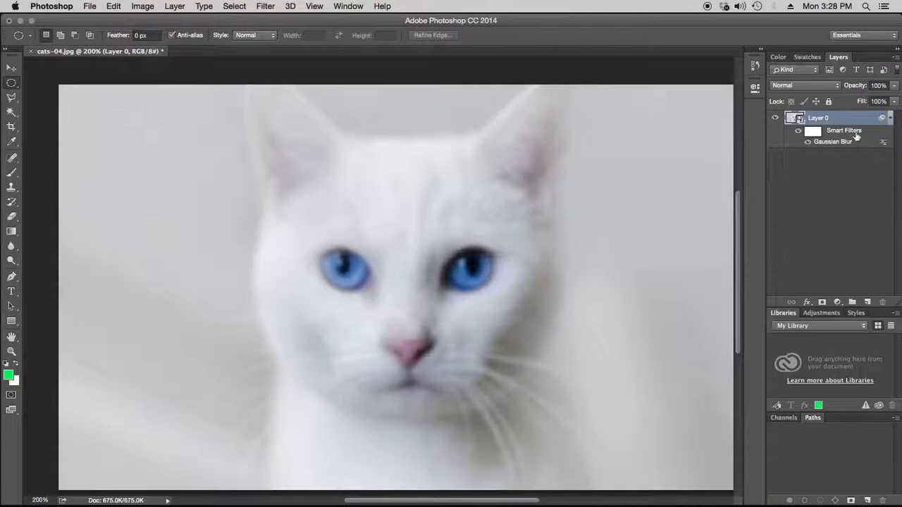
# Step: Delete the Gaussian Blur smart filter from Layer 0 and undo the deletion
pyautogui.moveTo(850, 143); pyautogui.dragTo(882, 303)
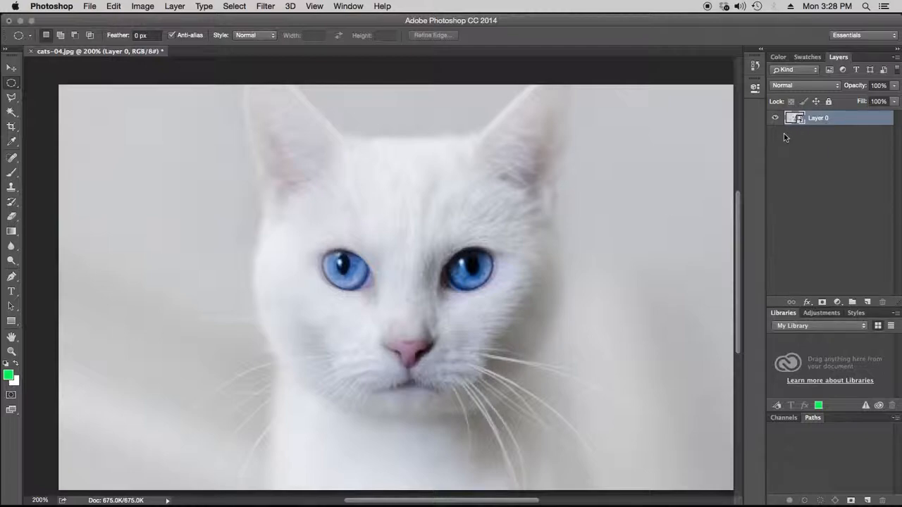
pyautogui.press('super+z')
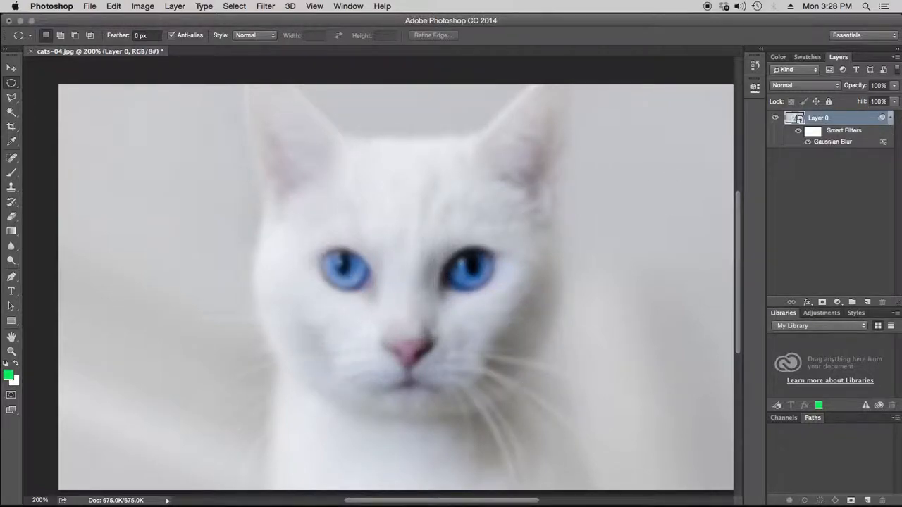
# Step: Apply the Stylize filter Tiles to Layer 0 as a second smart filter
pyautogui.click(266, 6)
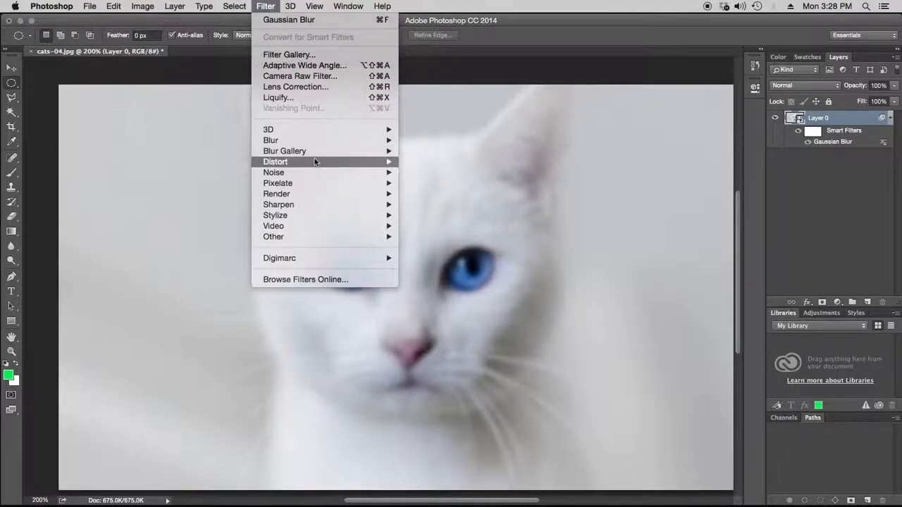
pyautogui.moveTo(315, 175)
pyautogui.moveTo(301, 215)
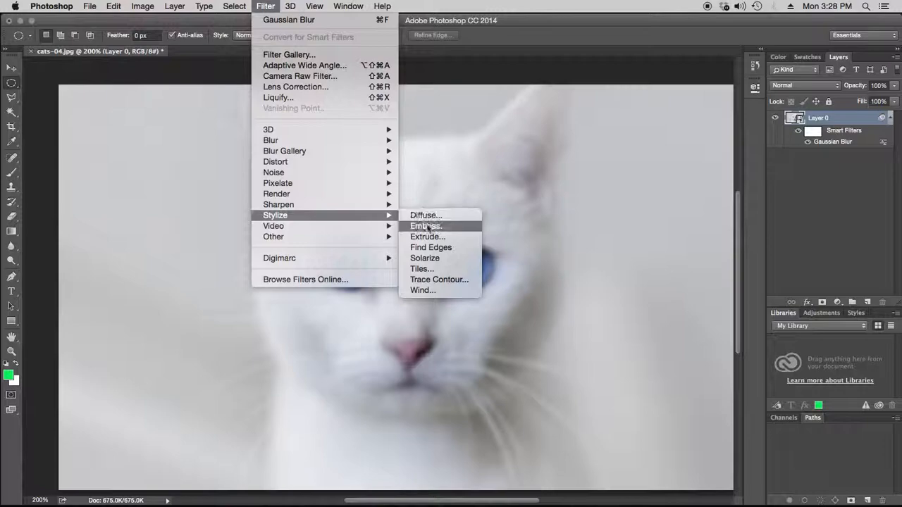
pyautogui.click(432, 269)
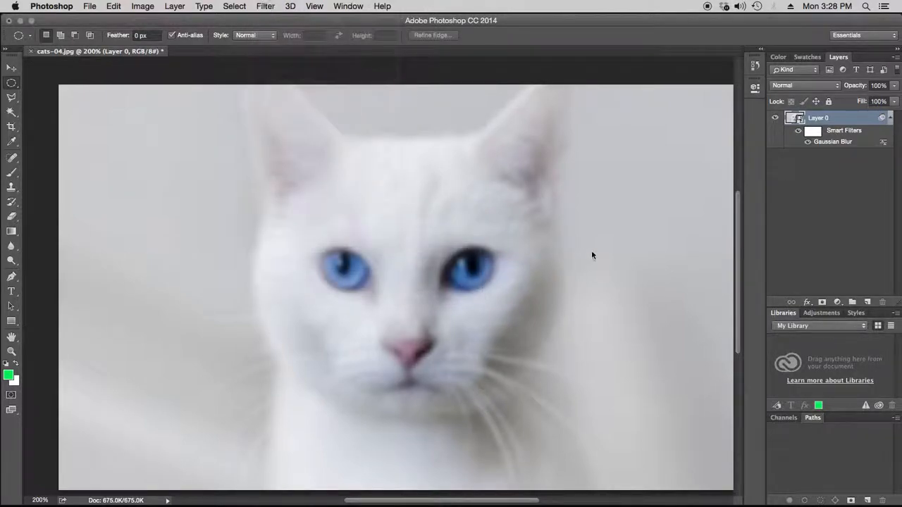
pyautogui.click(507, 161)
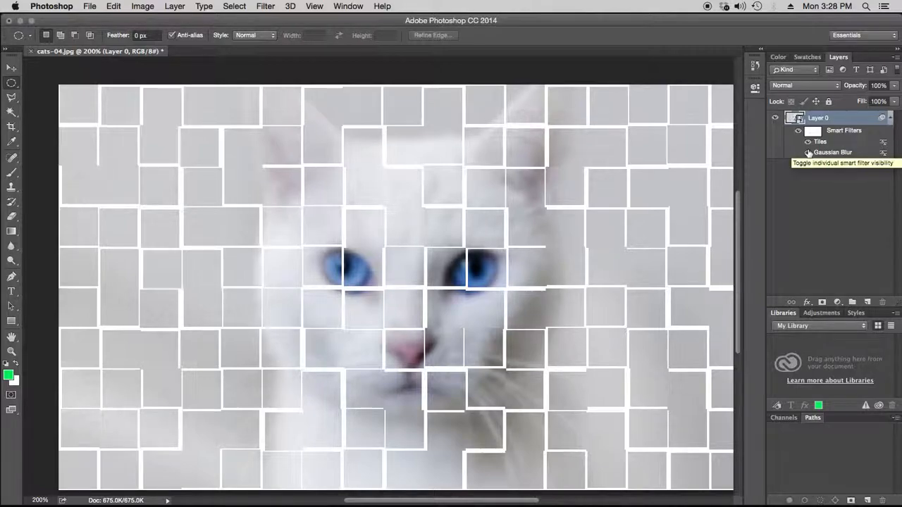
# Step: Try Tiles beneath Gaussian Blur in the smart filter order, toggling the blur to compare, and move Tiles back above it
pyautogui.moveTo(818, 142)
pyautogui.mouseDown()
pyautogui.moveTo(819, 165)
pyautogui.moveTo(821, 145)
pyautogui.moveTo(828, 163)
pyautogui.moveTo(823, 148)
pyautogui.moveTo(826, 155)
pyautogui.mouseUp()
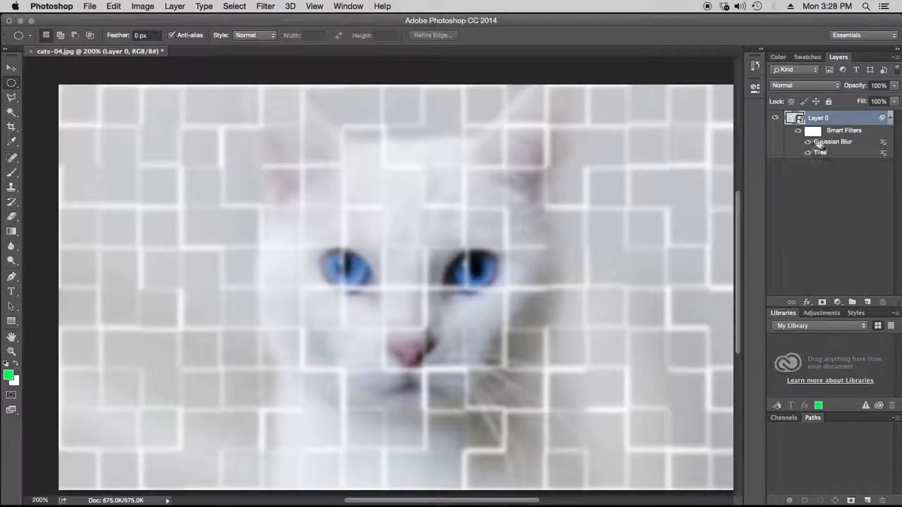
pyautogui.click(808, 143)
pyautogui.click(808, 143)
pyautogui.moveTo(821, 153)
pyautogui.mouseDown()
pyautogui.moveTo(820, 136)
pyautogui.moveTo(822, 148)
pyautogui.mouseUp()
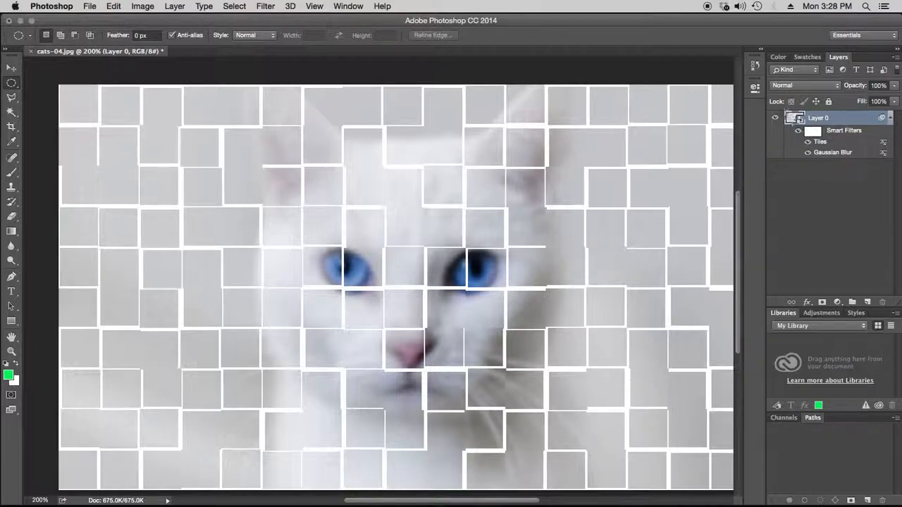
# Step: Collapse and expand Layer 0's filter list, and delete all of its smart filters
pyautogui.click(889, 118)
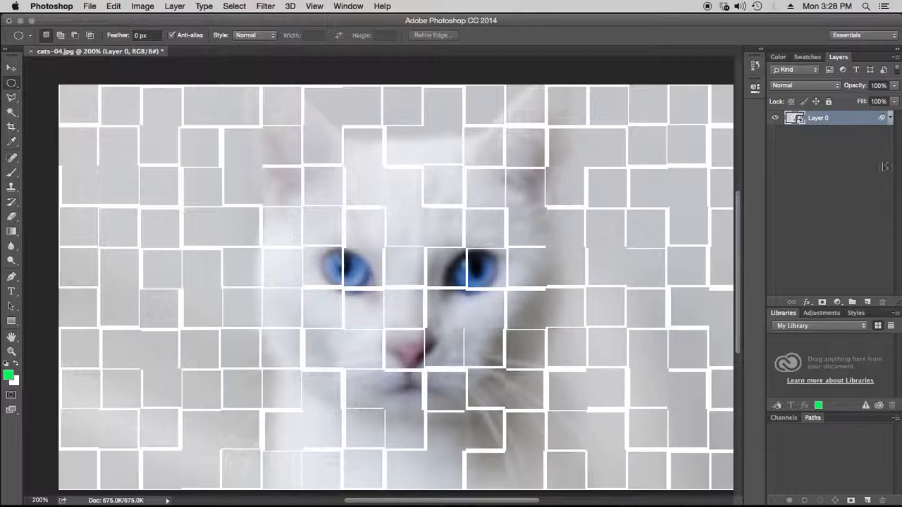
pyautogui.click(890, 118)
pyautogui.click(890, 119)
pyautogui.click(891, 119)
pyautogui.moveTo(873, 139); pyautogui.dragTo(882, 302)
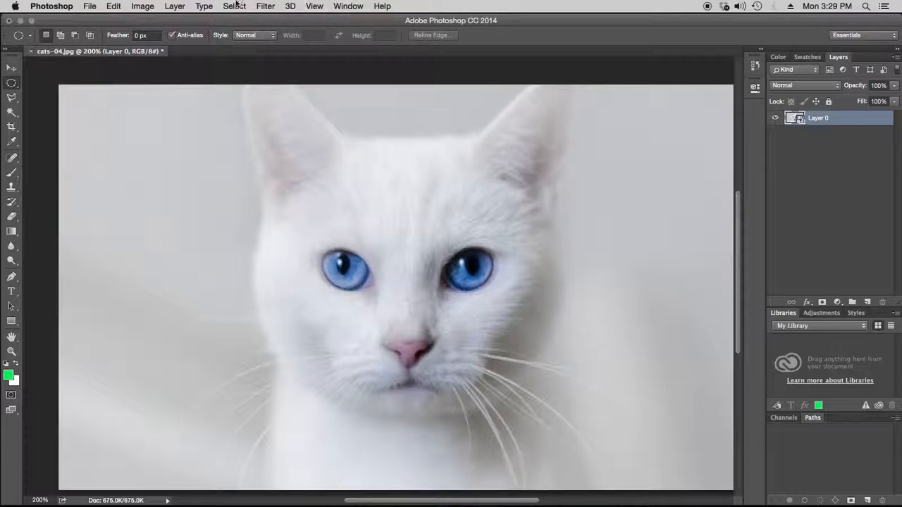
# Step: Open the cat photo on Layer 0 in the Liquify filter
pyautogui.click(265, 6)
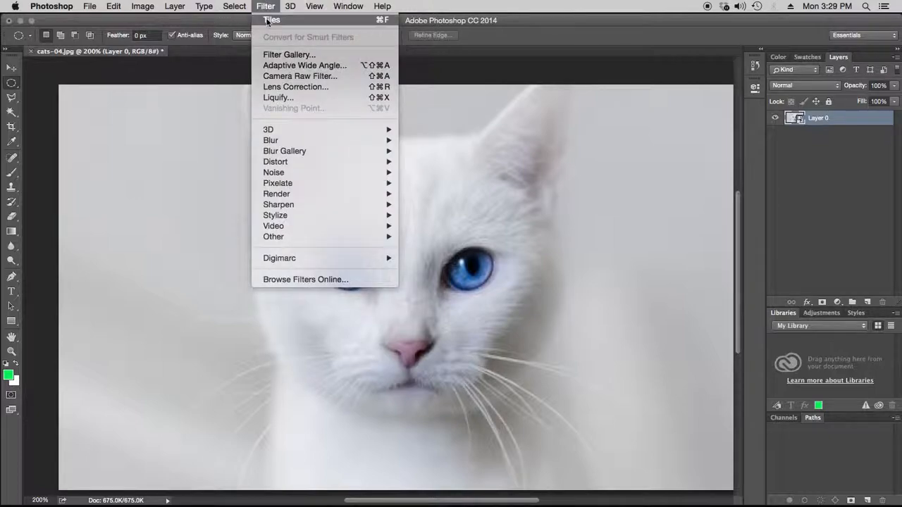
pyautogui.click(284, 98)
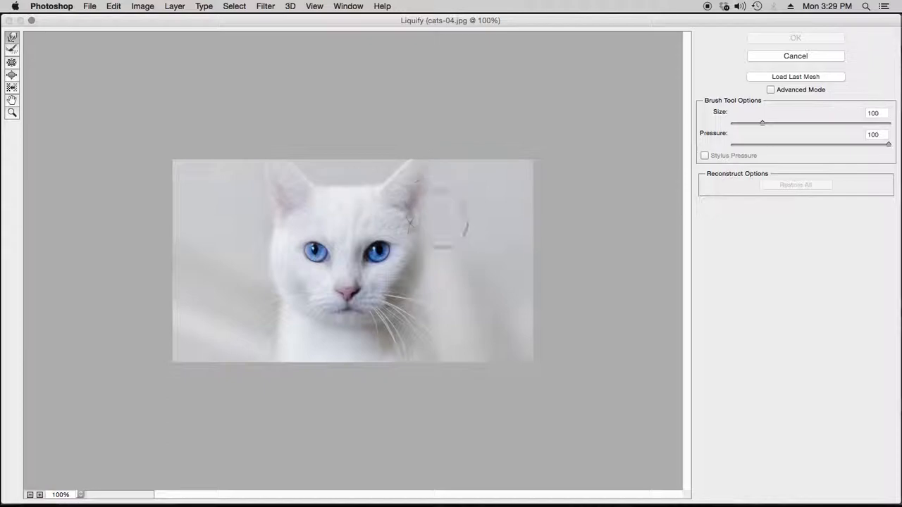
pyautogui.press('super+space')
pyautogui.click(422, 242)
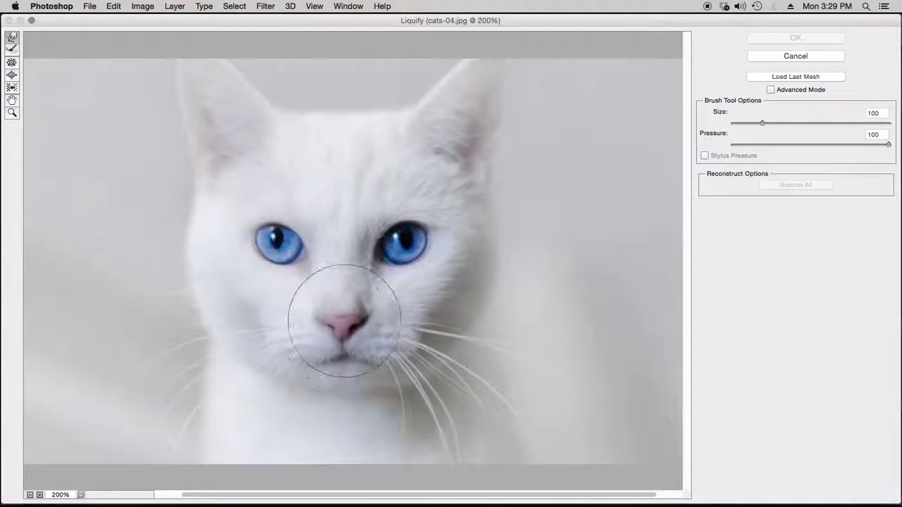
# Step: Enlarge both of the cat's eyes slightly with the Forward Warp tool at brush size 100 and pressure 100
pyautogui.moveTo(418, 242)
pyautogui.mouseDown()
pyautogui.moveTo(424, 254)
pyautogui.moveTo(415, 258)
pyautogui.mouseUp()
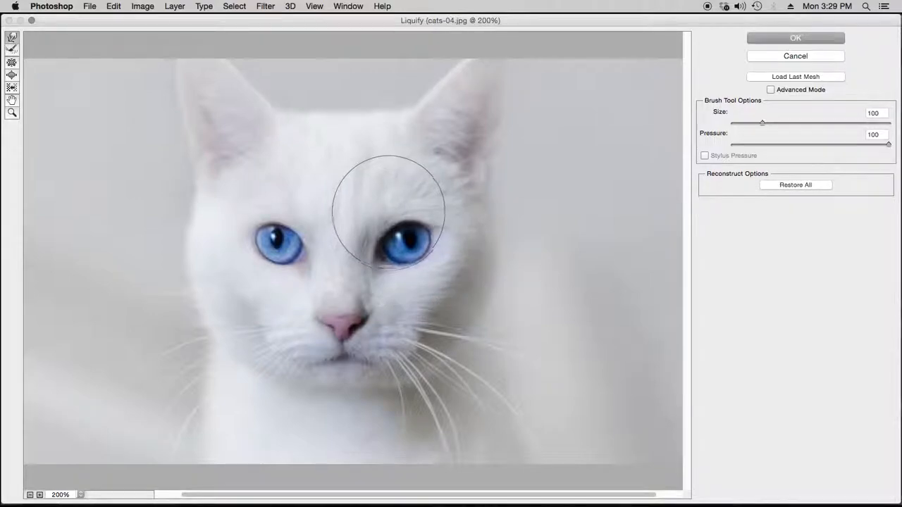
pyautogui.moveTo(400, 210); pyautogui.dragTo(404, 205)
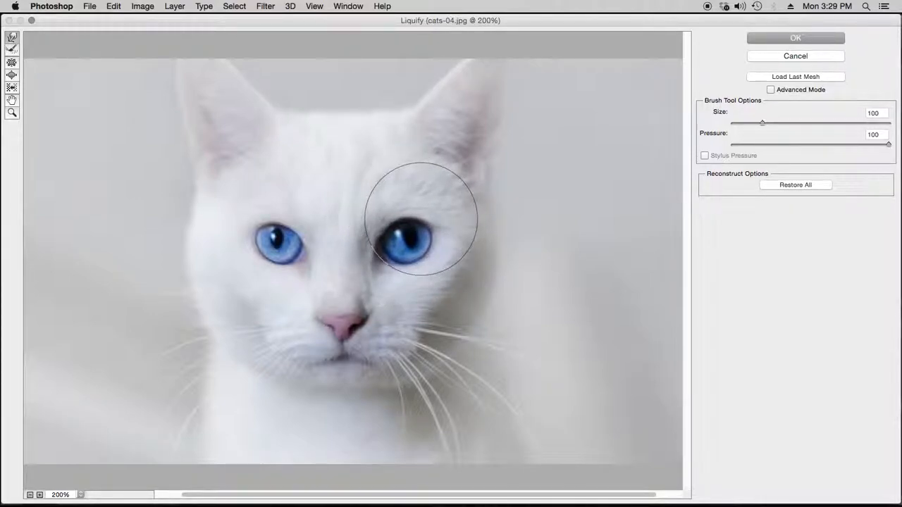
pyautogui.moveTo(416, 239); pyautogui.dragTo(417, 246)
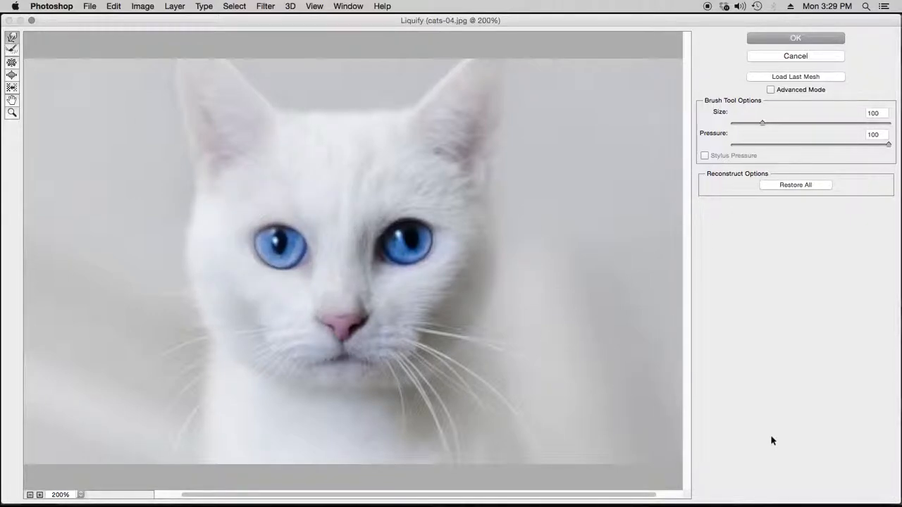
# Step: Smear the cat's face with broad Forward Warp strokes and undo the distortion
pyautogui.moveTo(427, 238)
pyautogui.mouseDown()
pyautogui.moveTo(254, 187)
pyautogui.moveTo(134, 296)
pyautogui.moveTo(429, 402)
pyautogui.moveTo(416, 296)
pyautogui.moveTo(395, 268)
pyautogui.mouseUp()
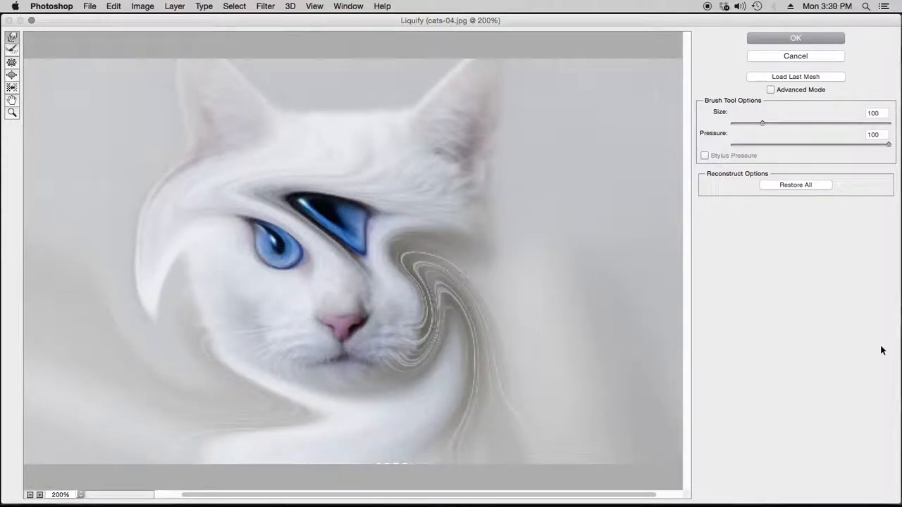
pyautogui.press('alt')
pyautogui.press('super+z')
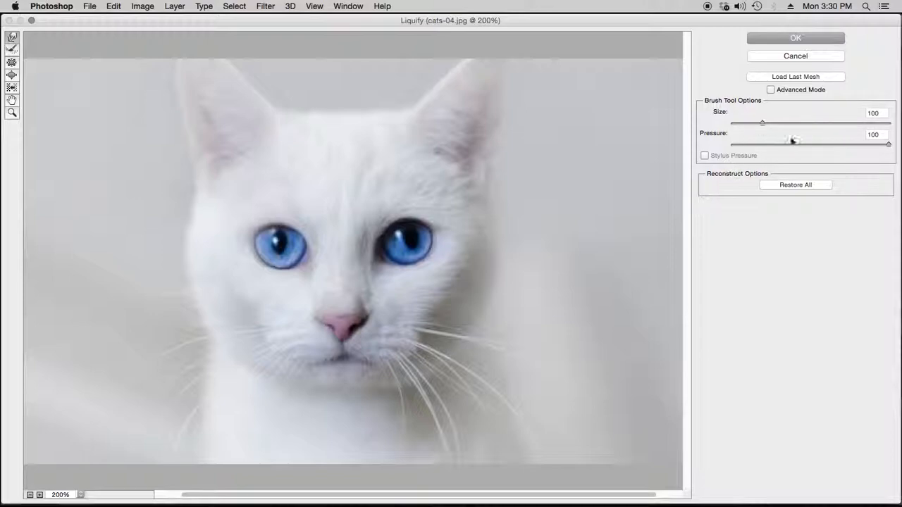
# Step: Set the warp brush size to 267, try shifting the cat's face sideways, and undo the shift
pyautogui.moveTo(760, 126); pyautogui.dragTo(757, 125)
pyautogui.moveTo(334, 256); pyautogui.dragTo(343, 258)
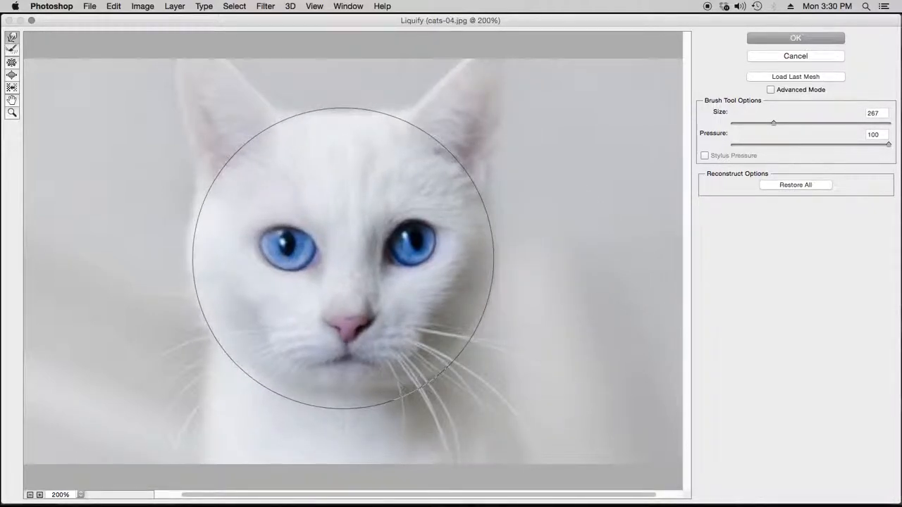
pyautogui.press('super+z')
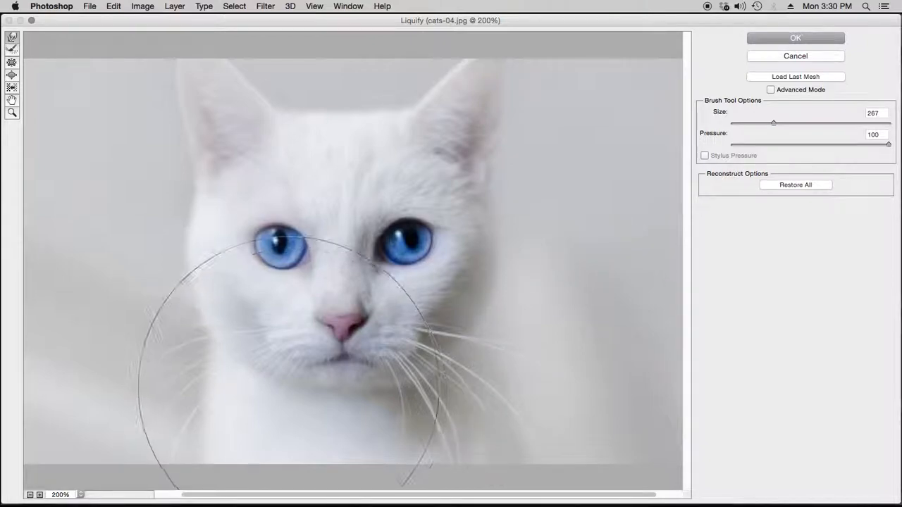
# Step: Push the cat's nose and mouth upwards and its neck back down with the size 267 warp brush
pyautogui.moveTo(332, 353); pyautogui.dragTo(343, 338)
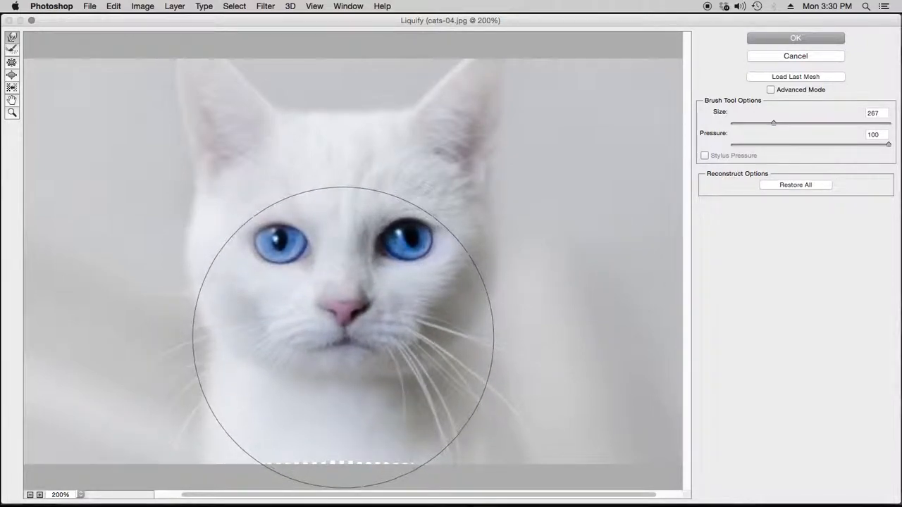
pyautogui.moveTo(342, 416); pyautogui.dragTo(341, 420)
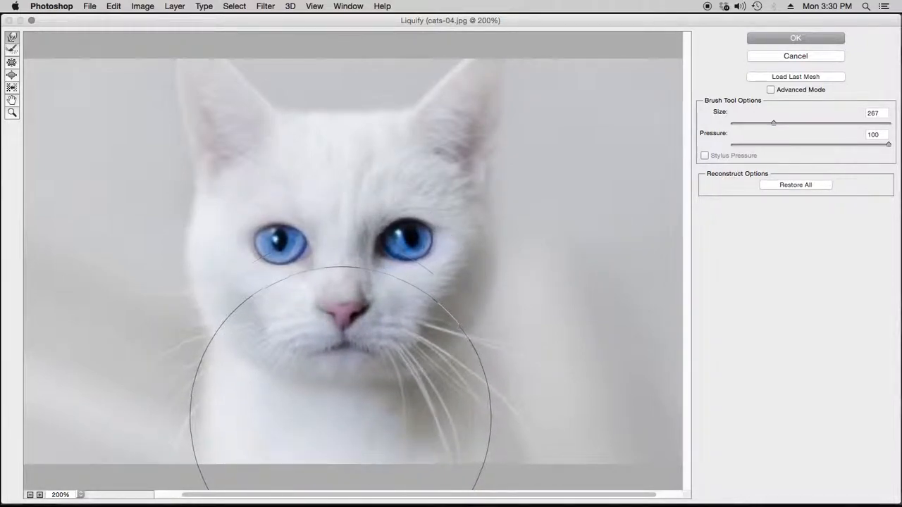
pyautogui.moveTo(363, 315); pyautogui.dragTo(365, 317)
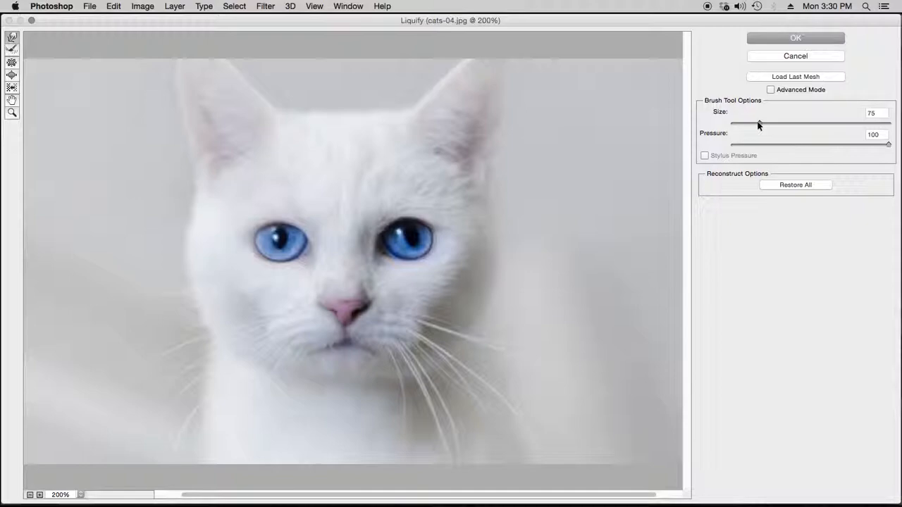
# Step: Enlarge both of the cat's eyes with the Bloat tool at brush size 126
pyautogui.click(12, 74)
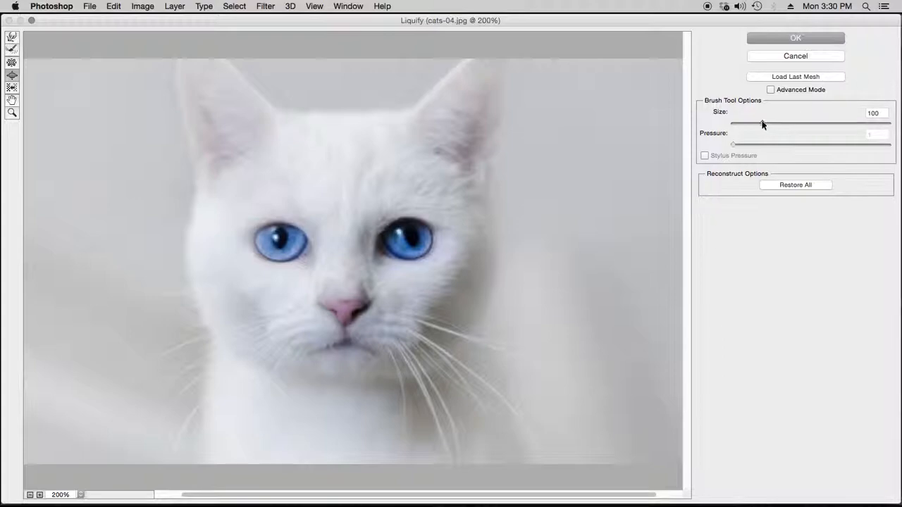
pyautogui.moveTo(774, 126); pyautogui.dragTo(775, 125)
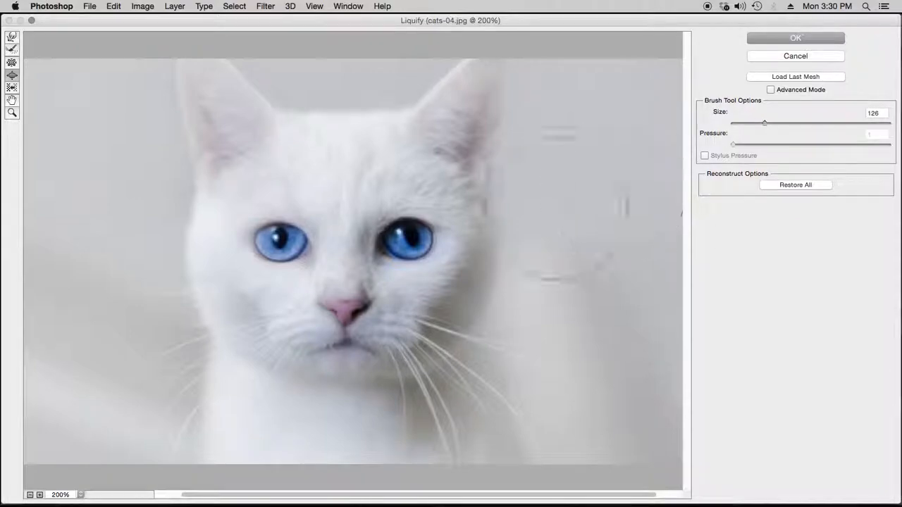
pyautogui.click(415, 234)
pyautogui.moveTo(265, 241); pyautogui.dragTo(290, 242)
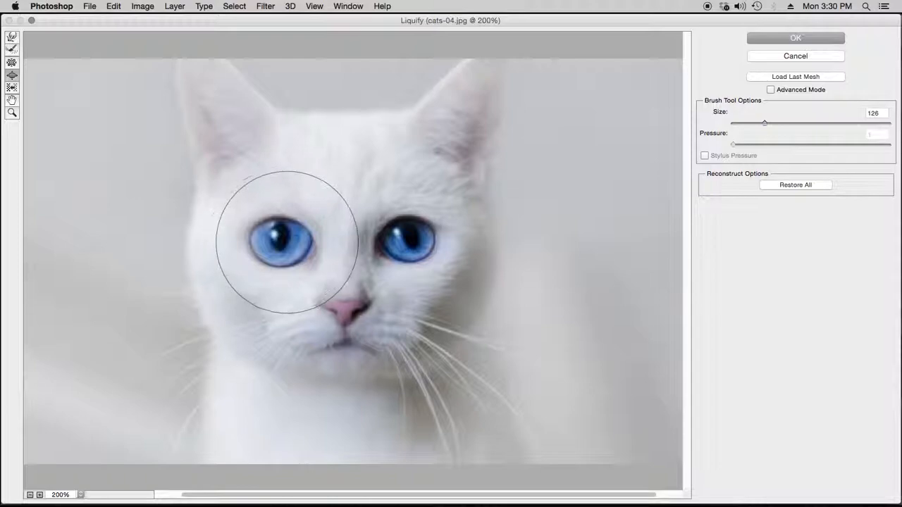
pyautogui.moveTo(425, 232); pyautogui.dragTo(406, 235)
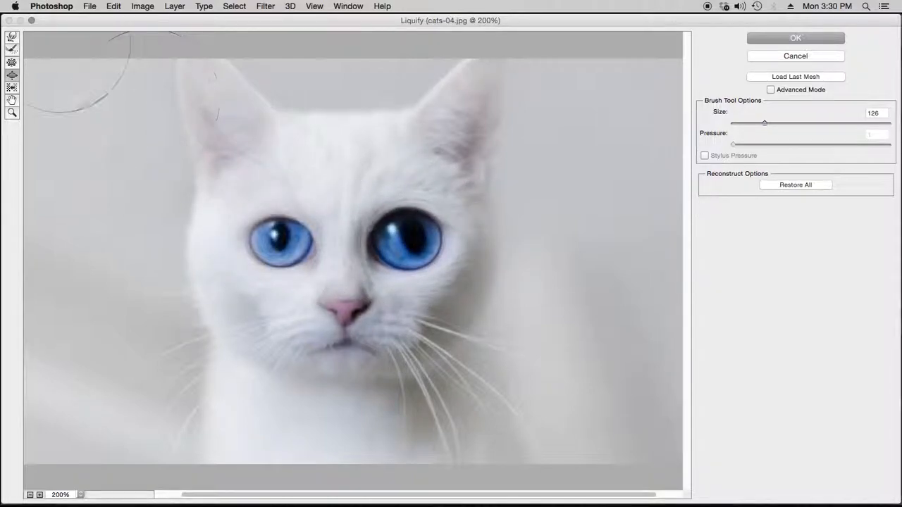
# Step: Shrink the eye on the photo's left with the Pucker tool at size 100, and restore all Liquify distortions
pyautogui.click(11, 64)
pyautogui.moveTo(272, 272); pyautogui.dragTo(276, 245)
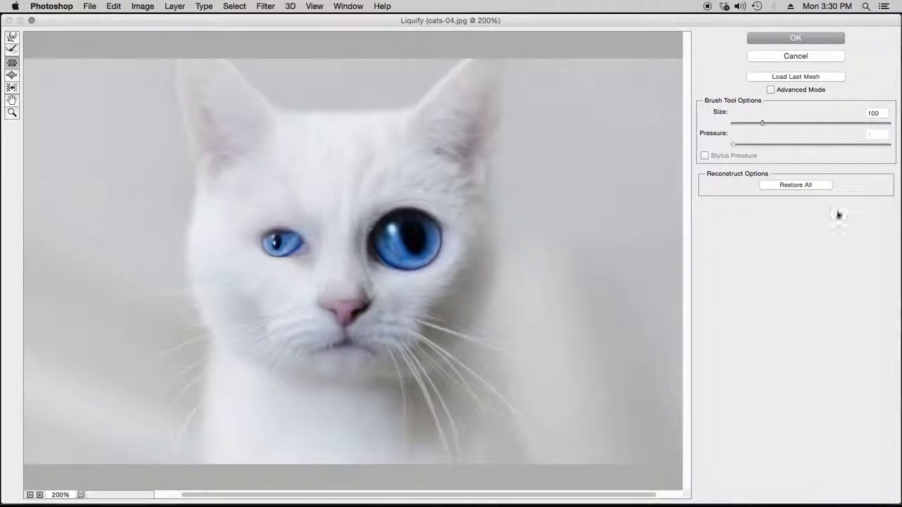
pyautogui.click(798, 186)
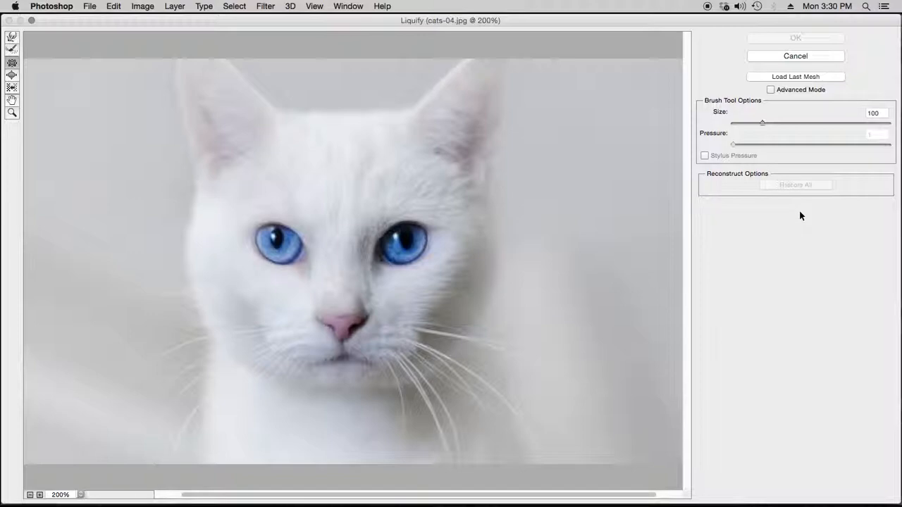
# Step: Try slightly enlarging both eyes with the Bloat tool at brush size 126, and restore all distortions
pyautogui.click(11, 74)
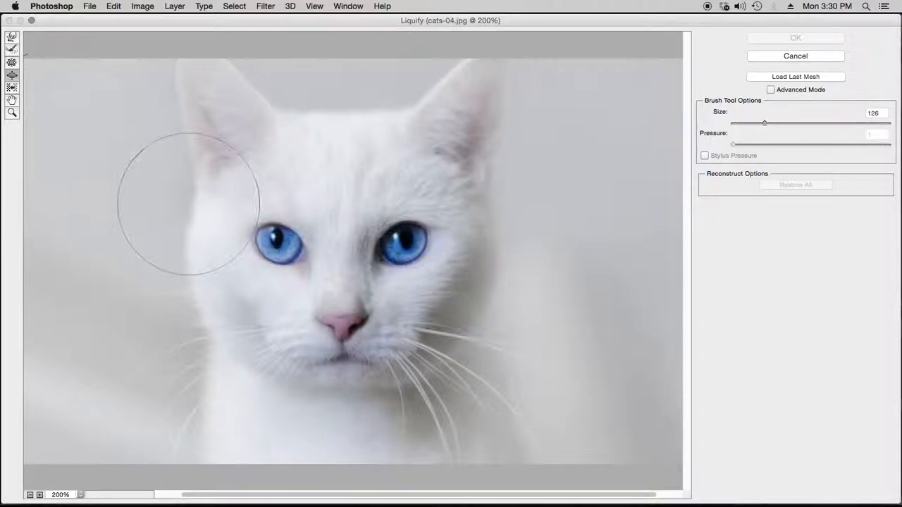
pyautogui.click(259, 238)
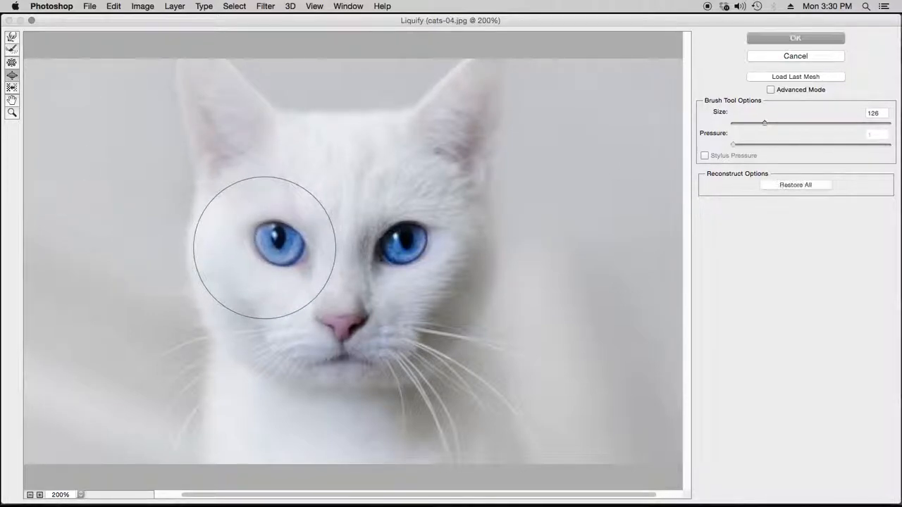
pyautogui.click(401, 243)
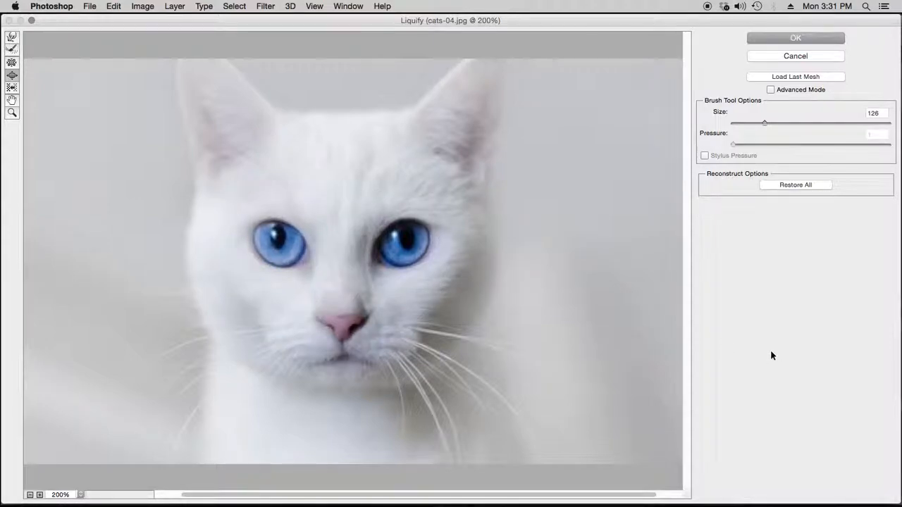
pyautogui.click(817, 186)
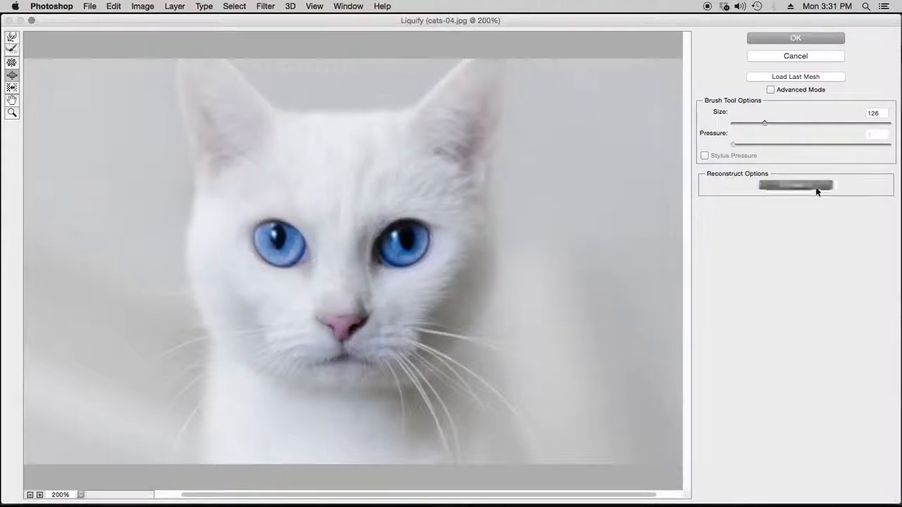
# Step: Turn on Advanced Mode with the mesh shown, and enlarge both of the cat's eyes with the size 126 Bloat tool
pyautogui.click(770, 90)
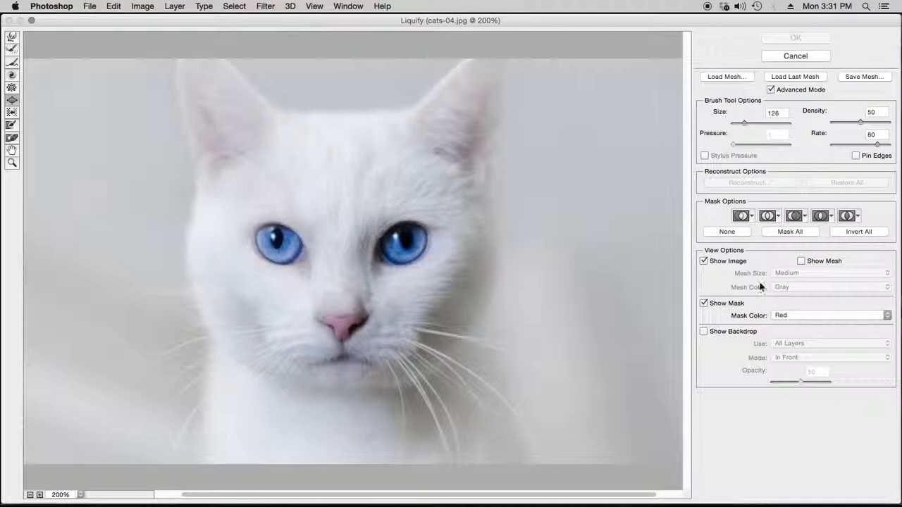
pyautogui.click(801, 262)
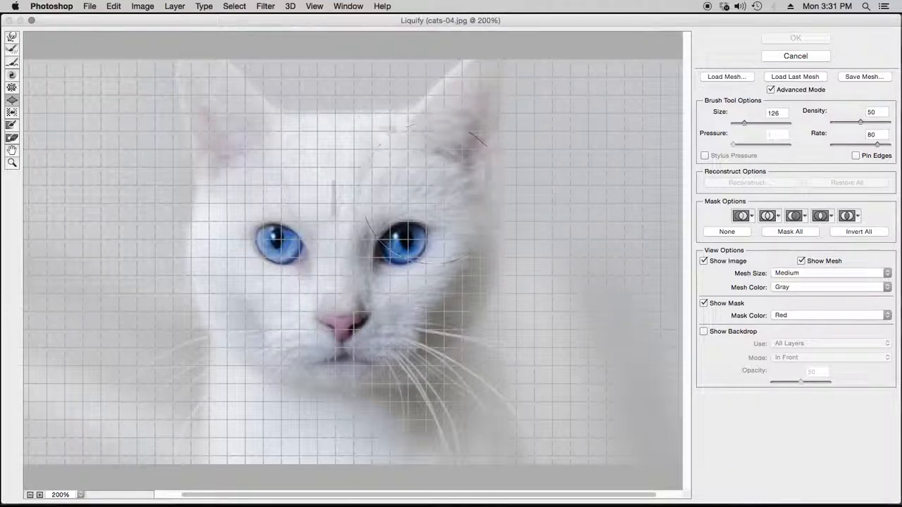
pyautogui.click(414, 247)
pyautogui.click(394, 243)
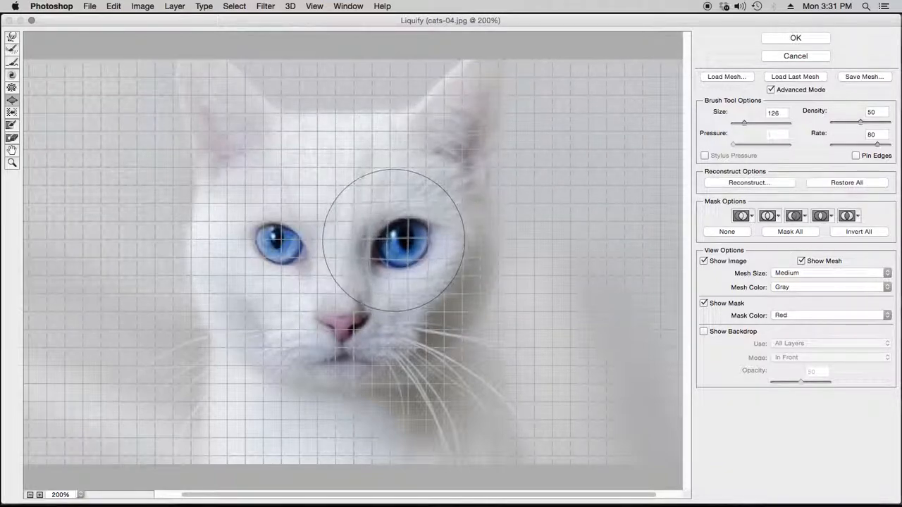
pyautogui.click(275, 246)
pyautogui.click(277, 250)
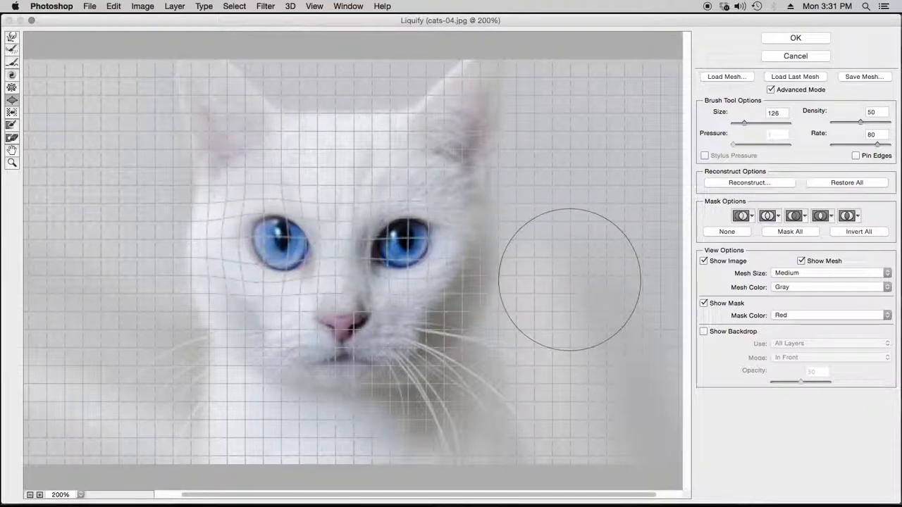
pyautogui.click(413, 253)
pyautogui.click(408, 245)
pyautogui.click(408, 244)
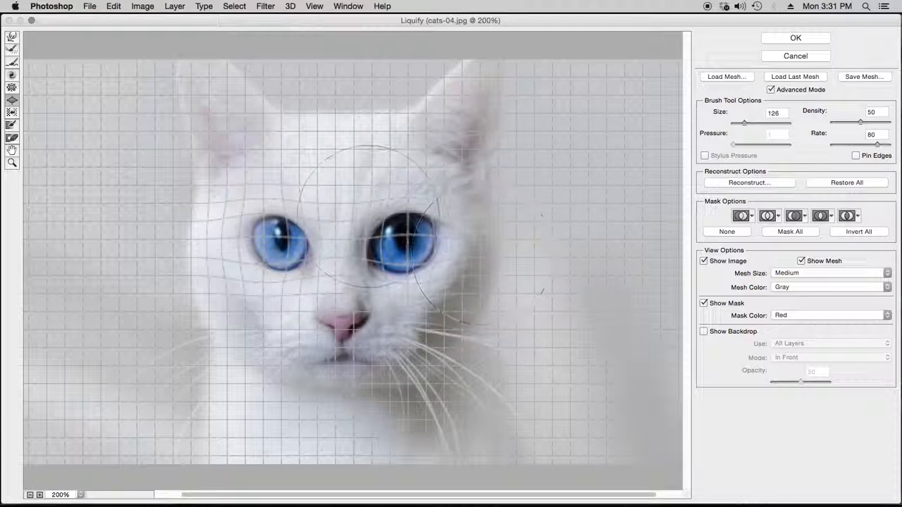
# Step: Reshape the cat's ears with the Forward Warp tool at size 75 and pressure 100, and apply the Liquify filter
pyautogui.click(12, 36)
pyautogui.moveTo(204, 101)
pyautogui.mouseDown()
pyautogui.moveTo(238, 95)
pyautogui.moveTo(227, 95)
pyautogui.mouseUp()
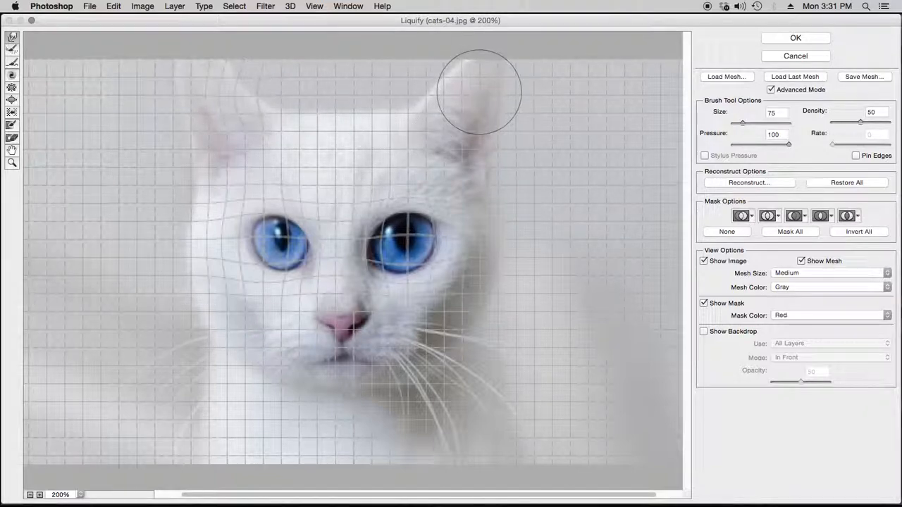
pyautogui.moveTo(438, 94); pyautogui.dragTo(432, 91)
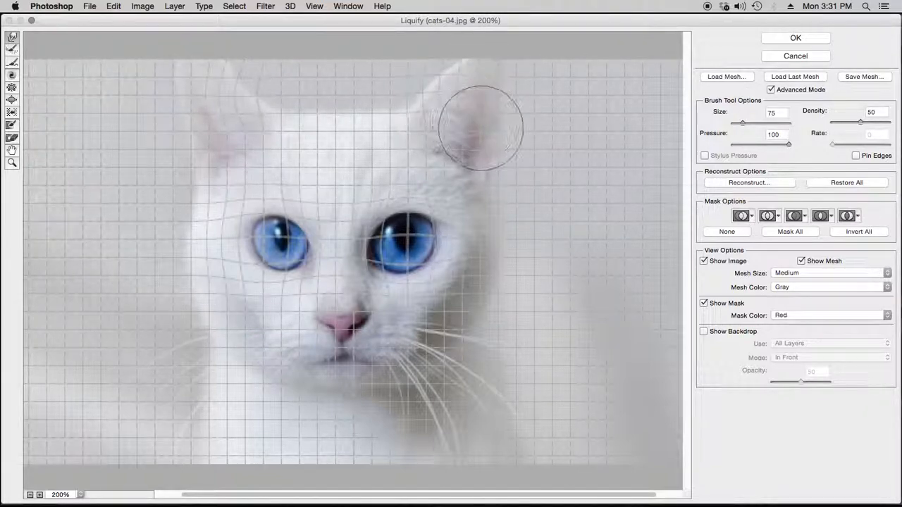
pyautogui.moveTo(482, 128)
pyautogui.mouseDown()
pyautogui.moveTo(478, 94)
pyautogui.moveTo(500, 85)
pyautogui.moveTo(494, 70)
pyautogui.mouseUp()
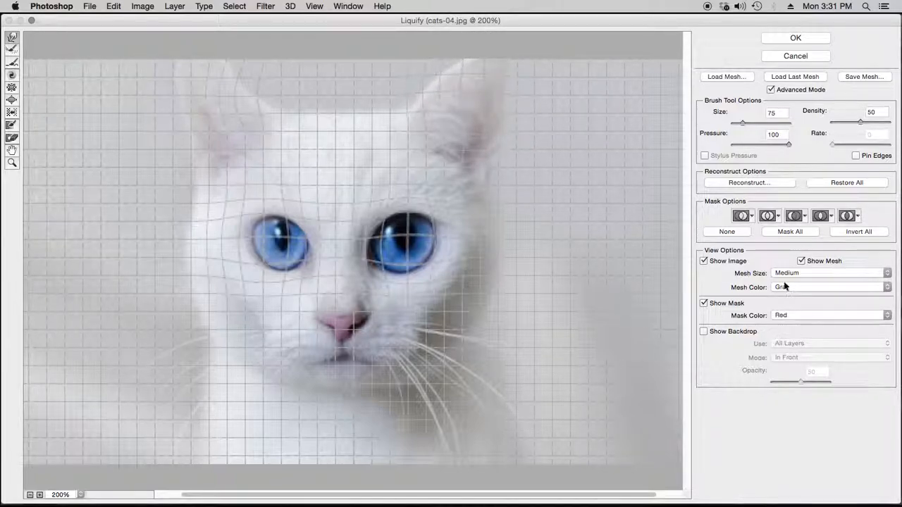
pyautogui.click(802, 39)
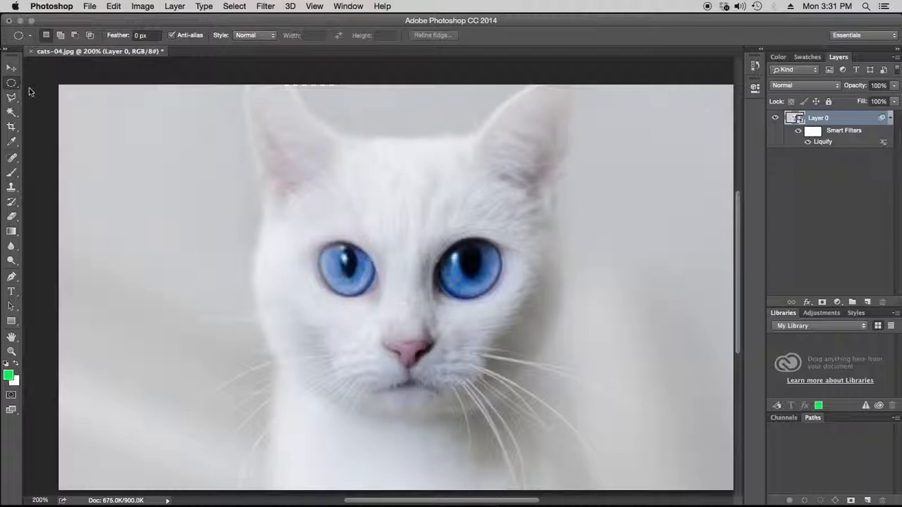
pyautogui.moveTo(469, 504)
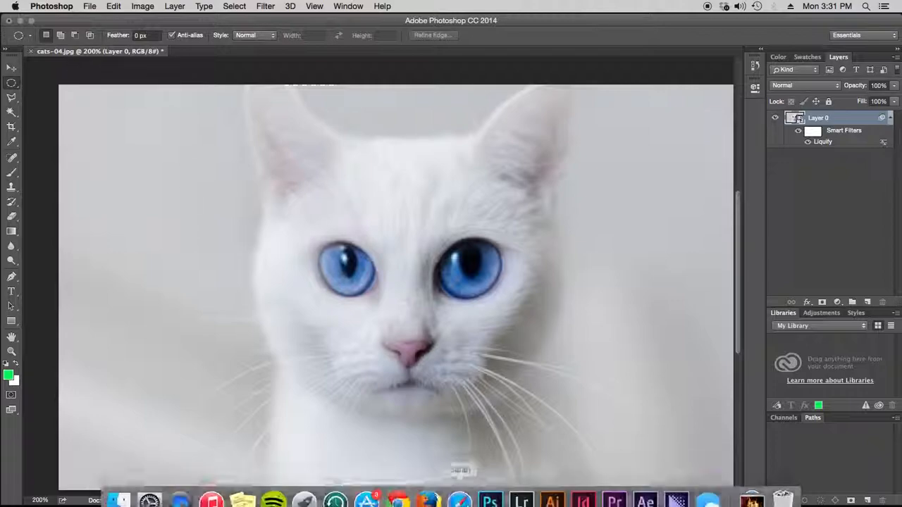
pyautogui.click(180, 487)
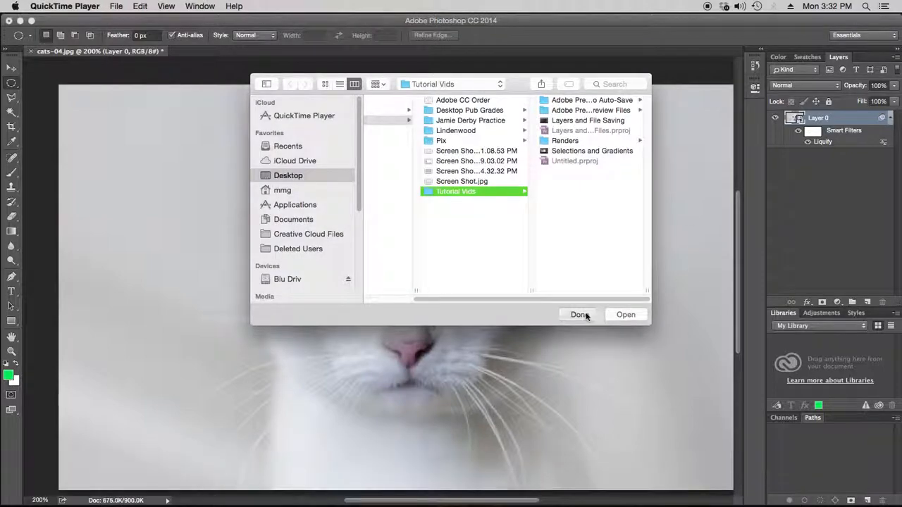
pyautogui.click(576, 315)
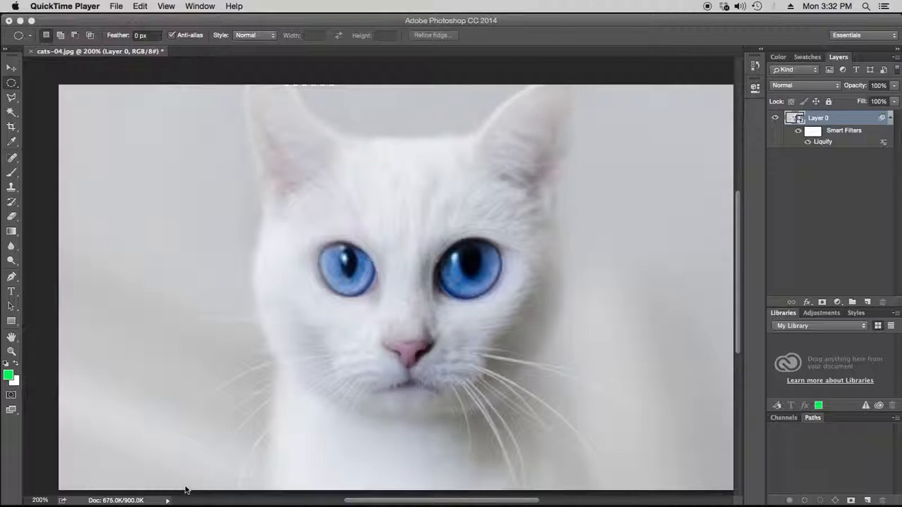